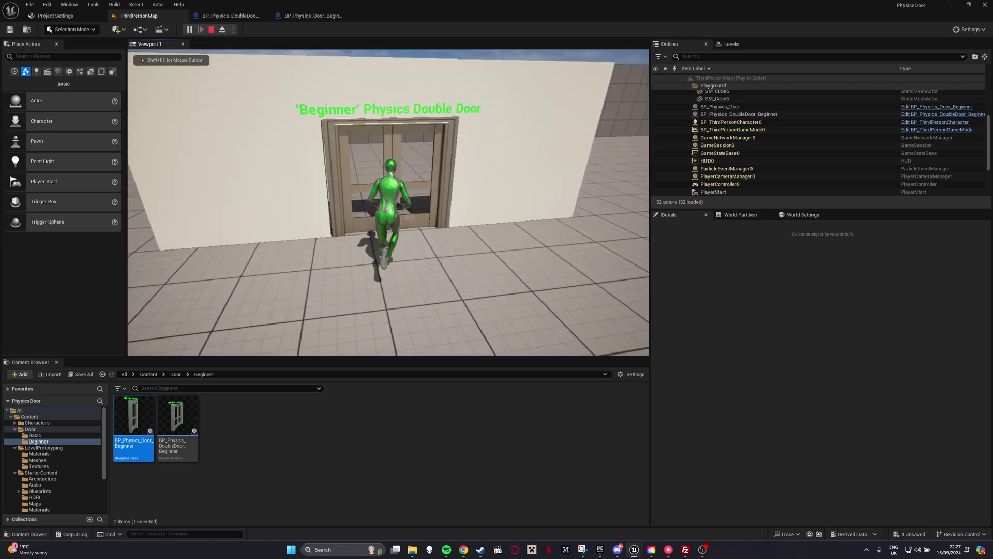
# Play the level and run the character forward and back through the swinging double door.
pyautogui.press('w')
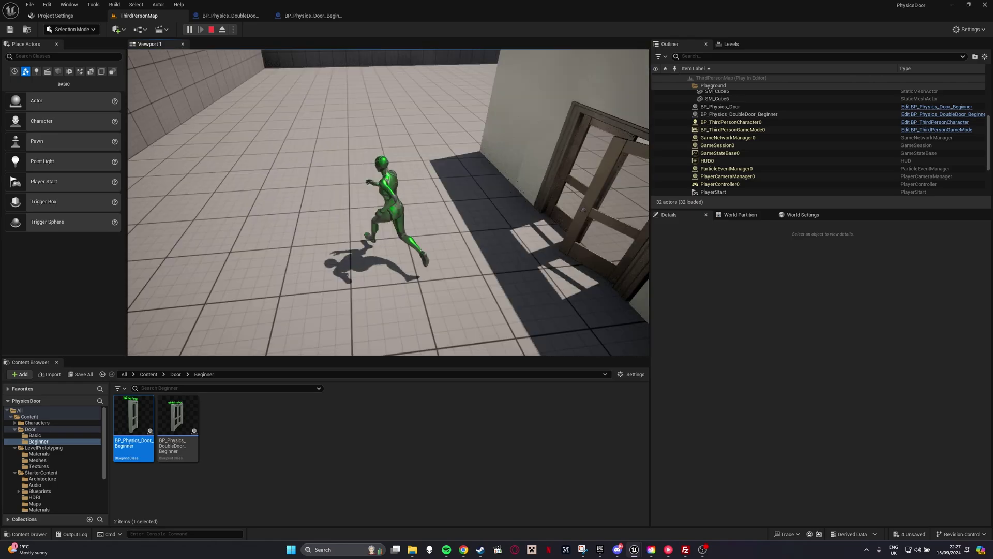
pyautogui.press('w')
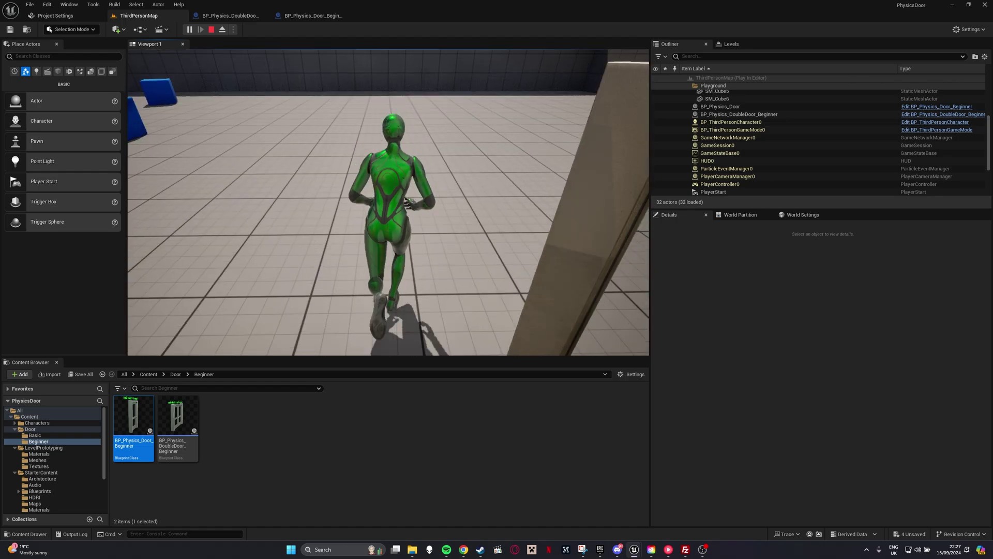
pyautogui.press('w')
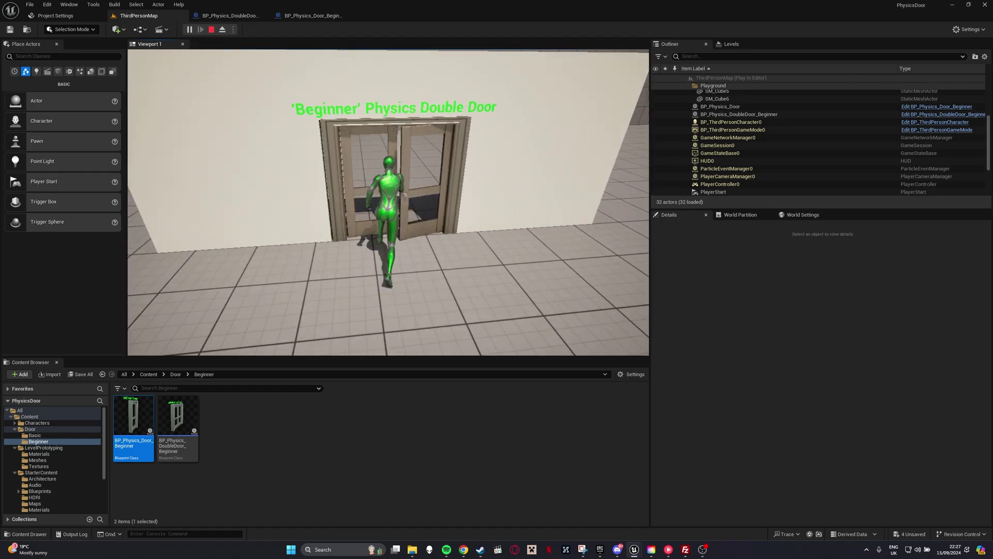
pyautogui.press('w')
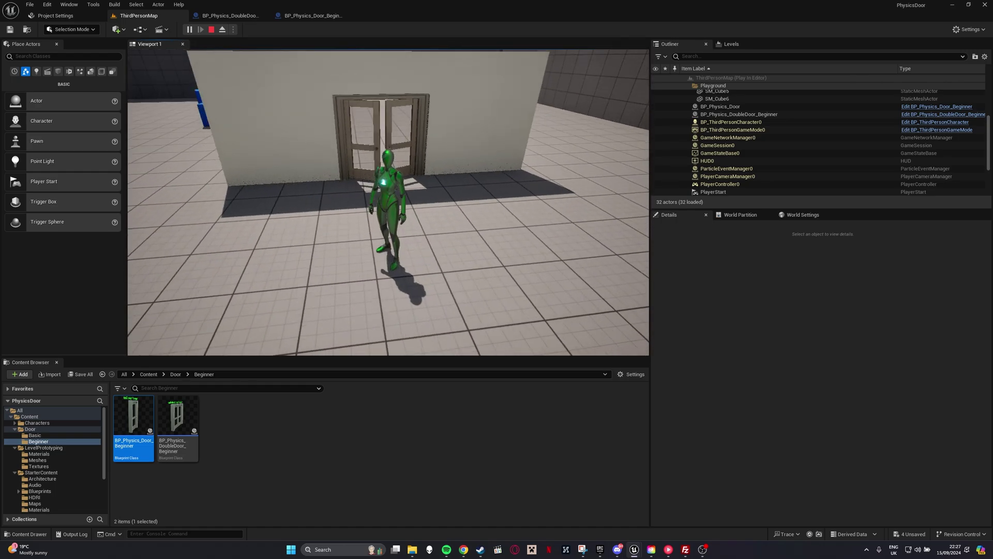
pyautogui.press('s')
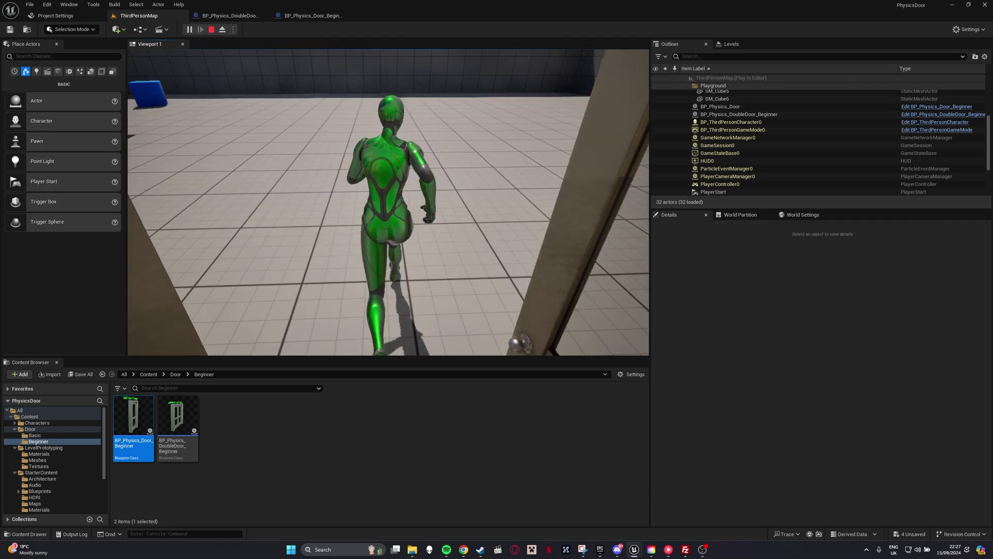
pyautogui.moveTo(389, 201); pyautogui.dragTo(233, 202)
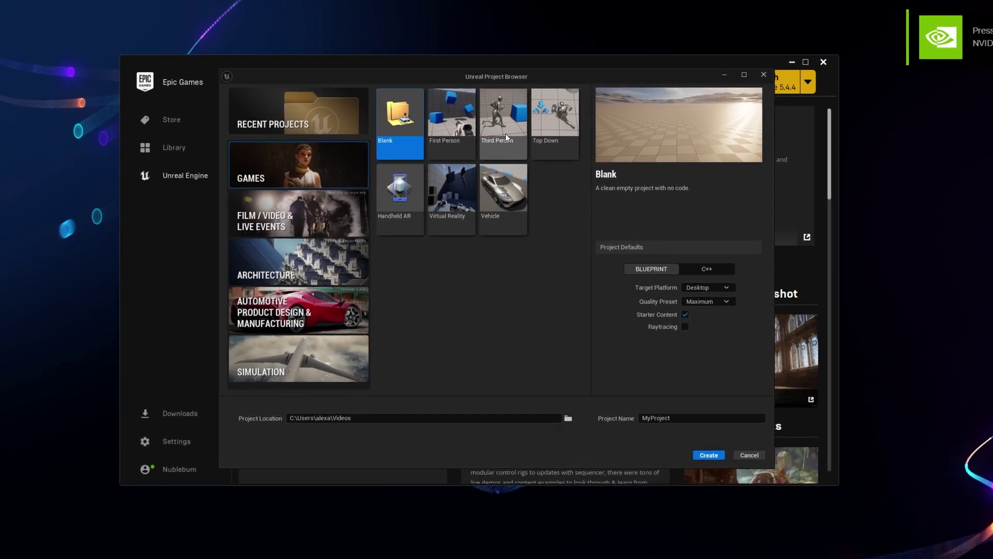
# Create the PhysicsDoor Third Person project with the Scalable preset and starter content.
pyautogui.click(506, 133)
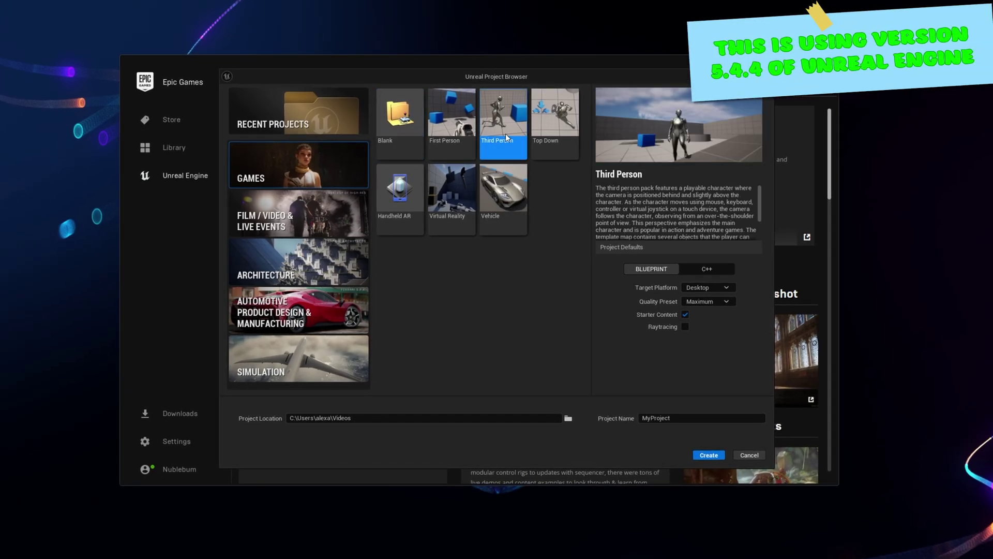
pyautogui.click(708, 301)
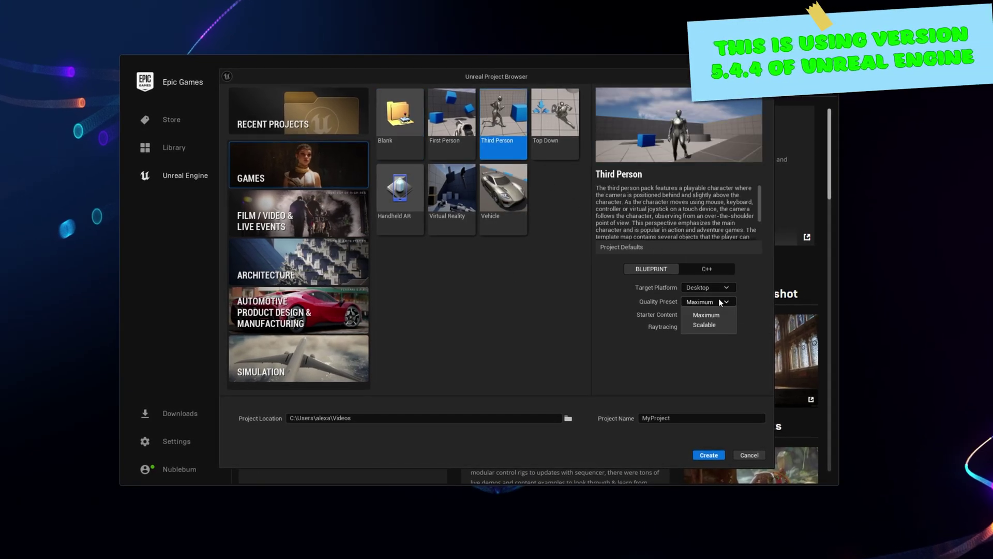
pyautogui.click(716, 325)
pyautogui.click(683, 314)
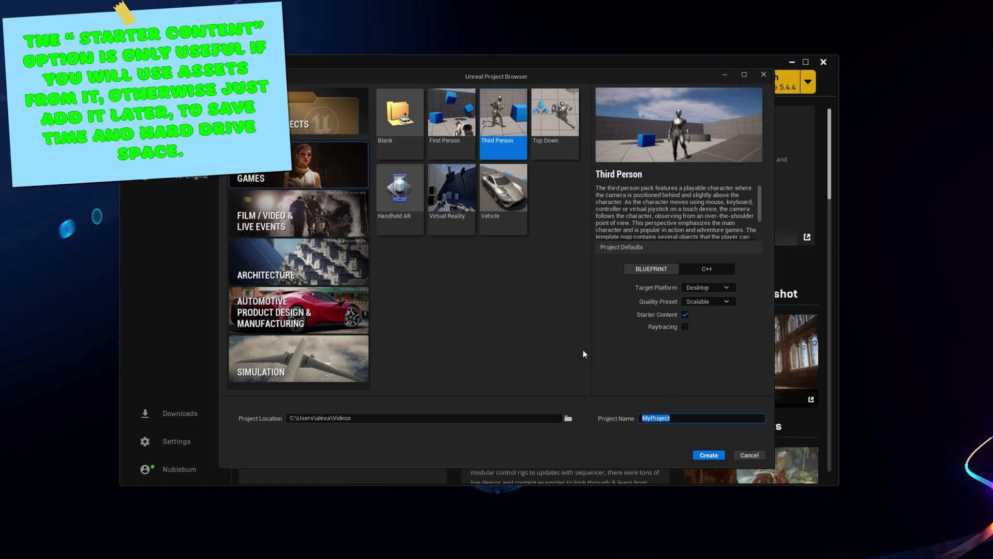
pyautogui.click(671, 422)
pyautogui.write('Physi')
pyautogui.write('csDoor')
pyautogui.click(708, 455)
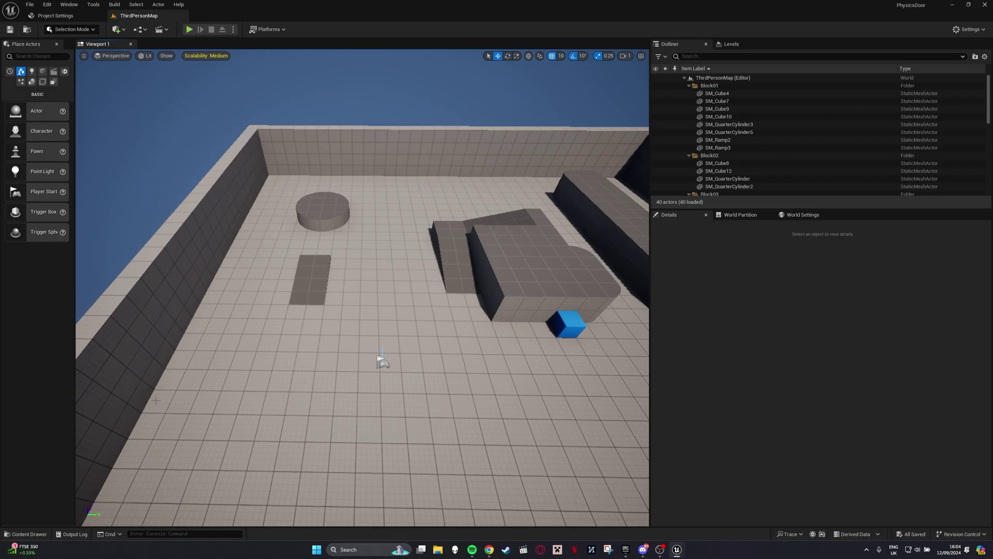
# Open the Content Drawer and reveal the StarterContent folders.
pyautogui.click(27, 534)
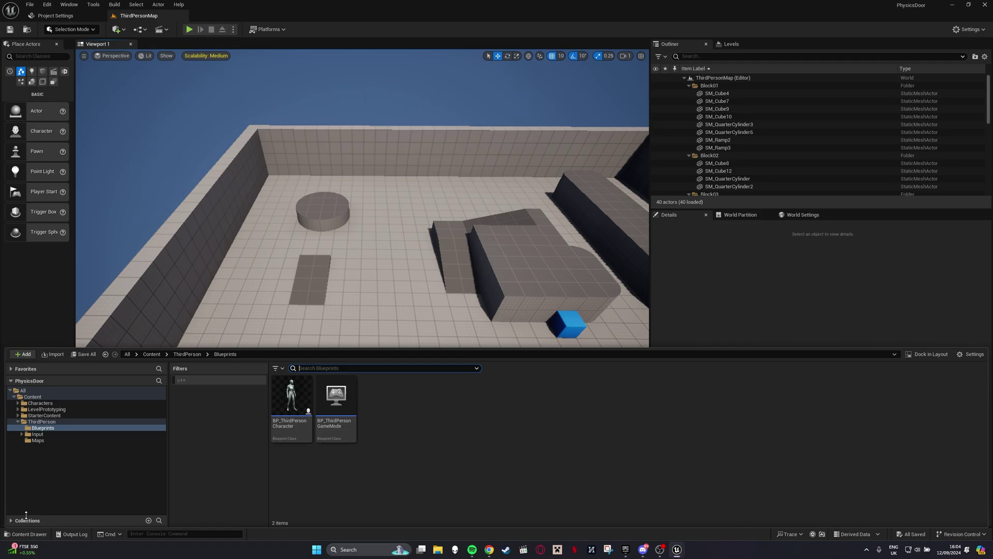
pyautogui.click(18, 421)
pyautogui.click(43, 415)
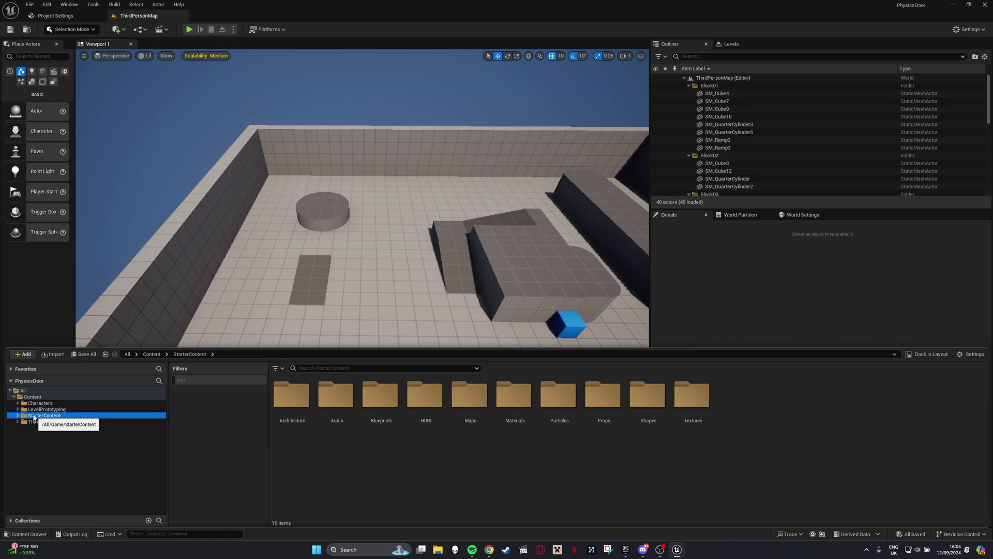
# Review the Add Feature or Content Pack list, cancel, and reshow the Content subfolders.
pyautogui.click(23, 354)
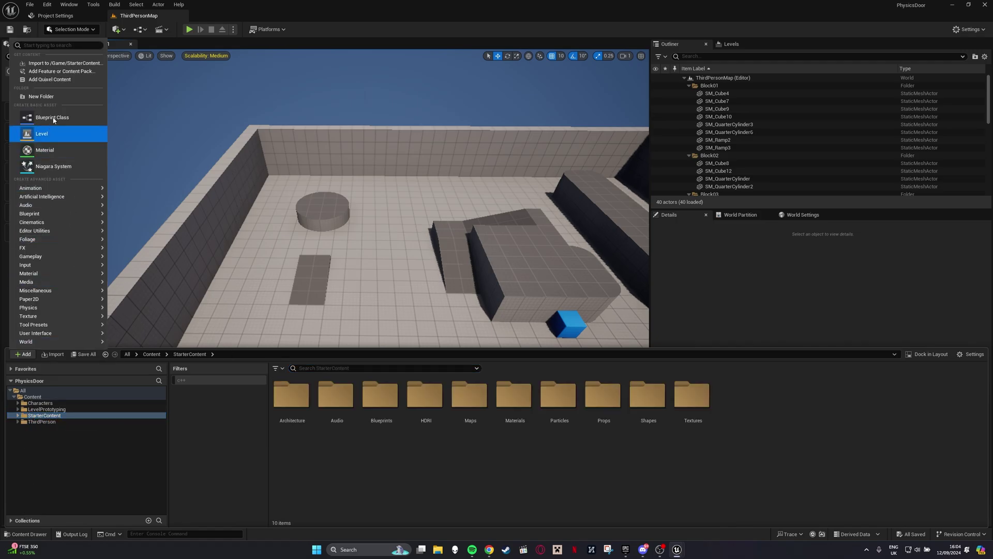
pyautogui.click(60, 71)
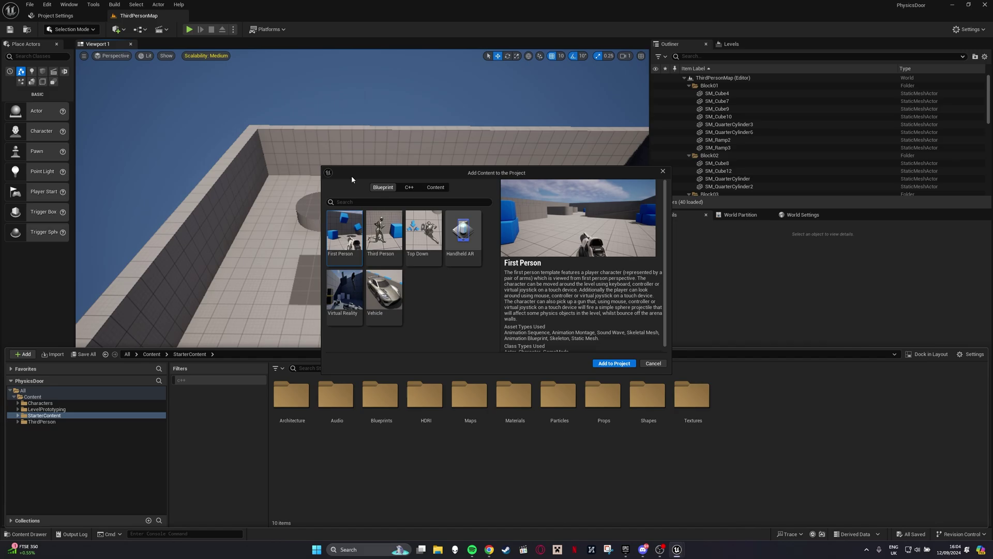
pyautogui.click(435, 187)
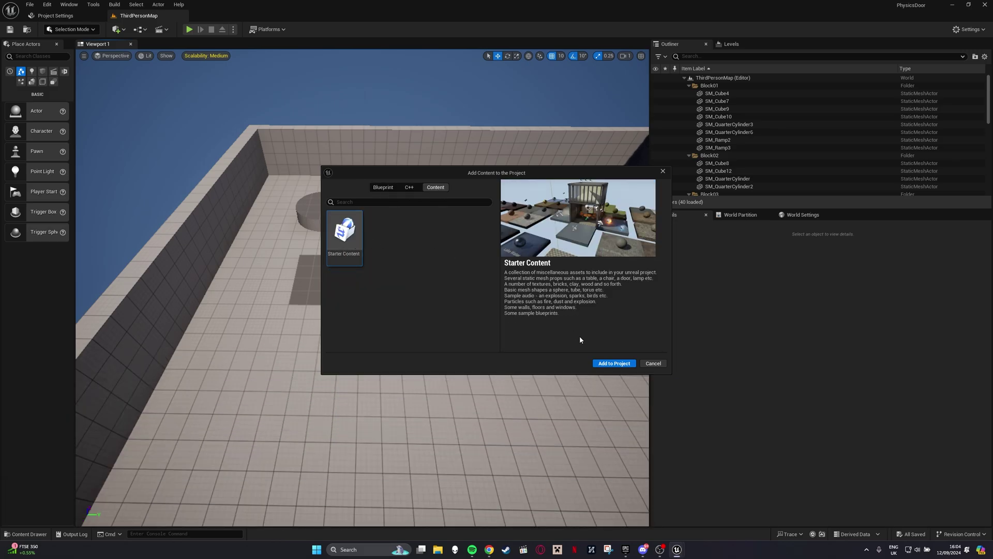
pyautogui.click(654, 363)
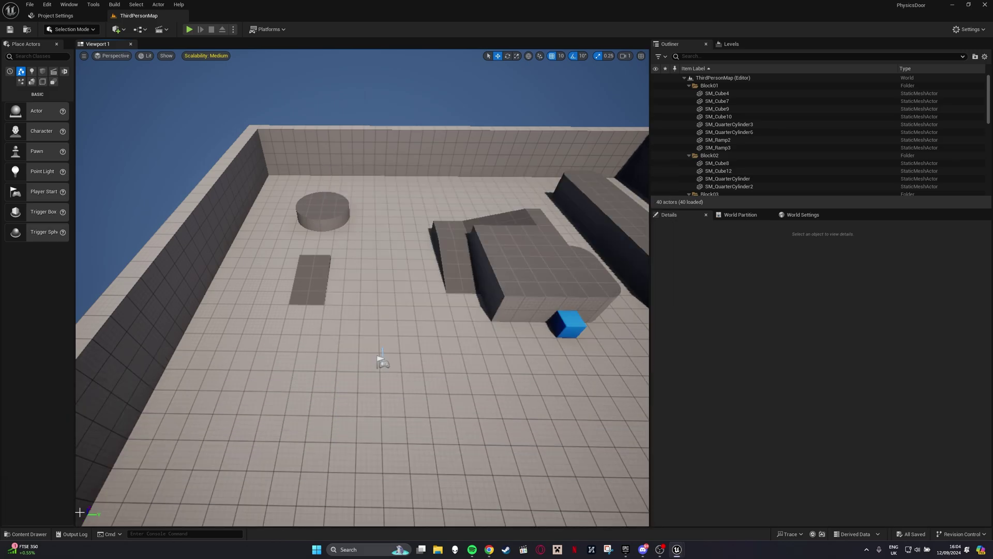
pyautogui.click(30, 534)
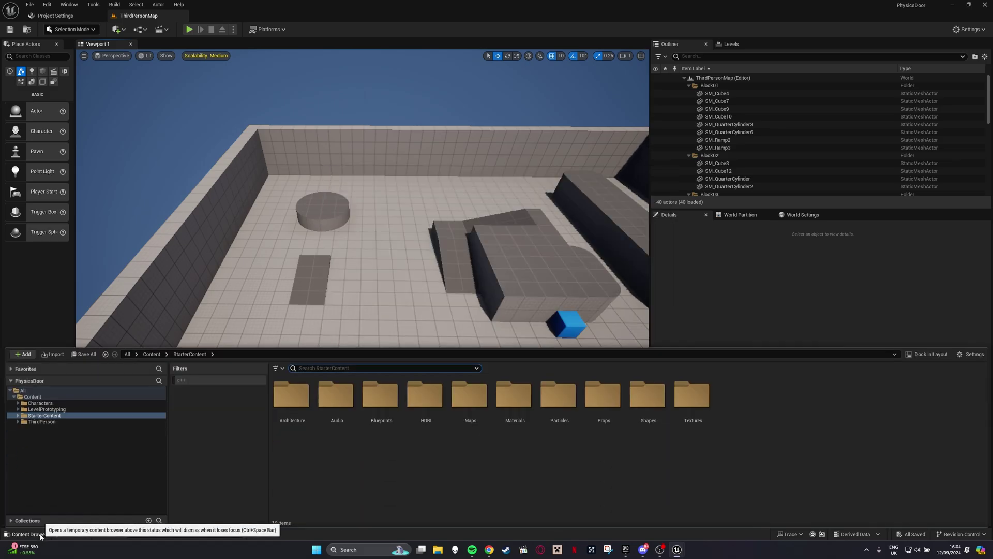
pyautogui.click(33, 396)
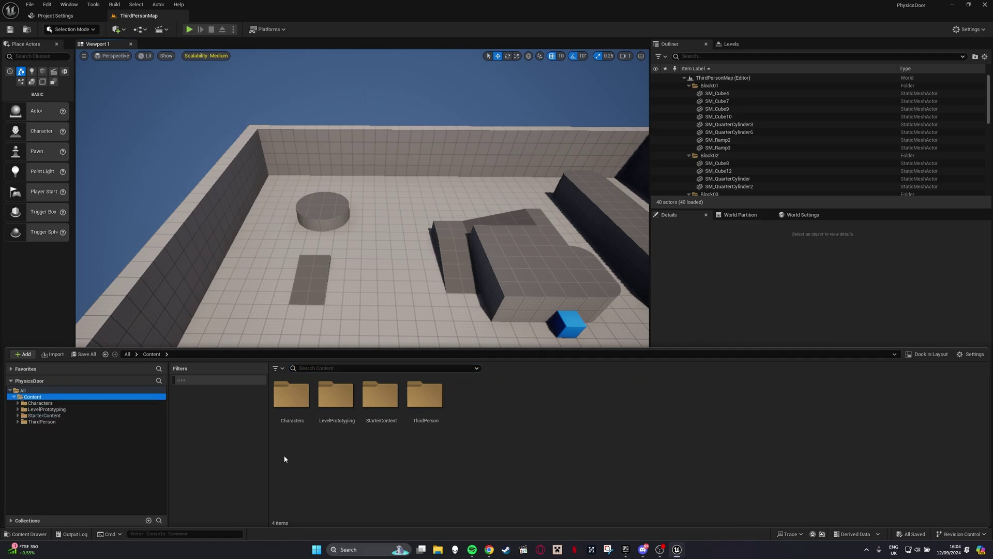
# Search StarterContent for 'door' meshes, then clear the search.
pyautogui.click(44, 414)
pyautogui.write('door')
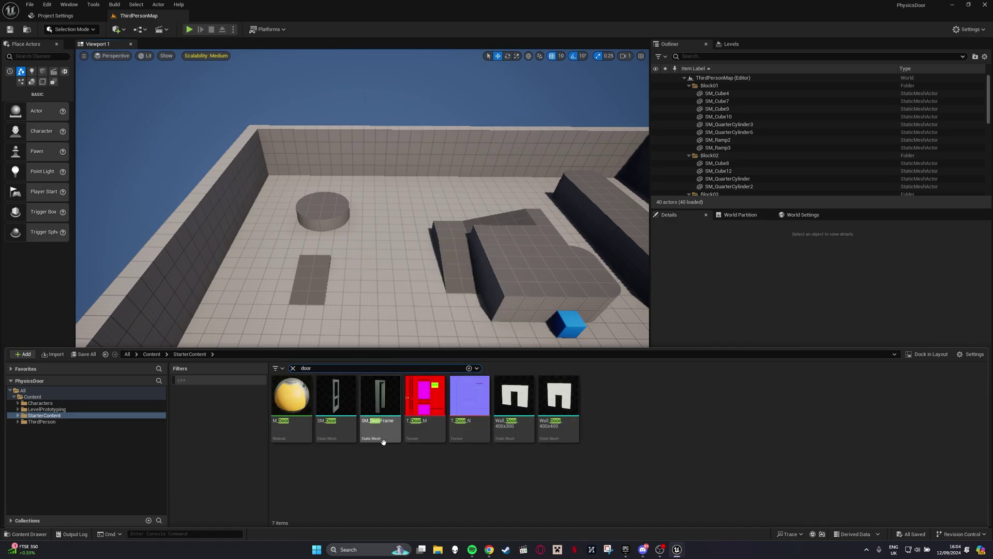
pyautogui.click(293, 368)
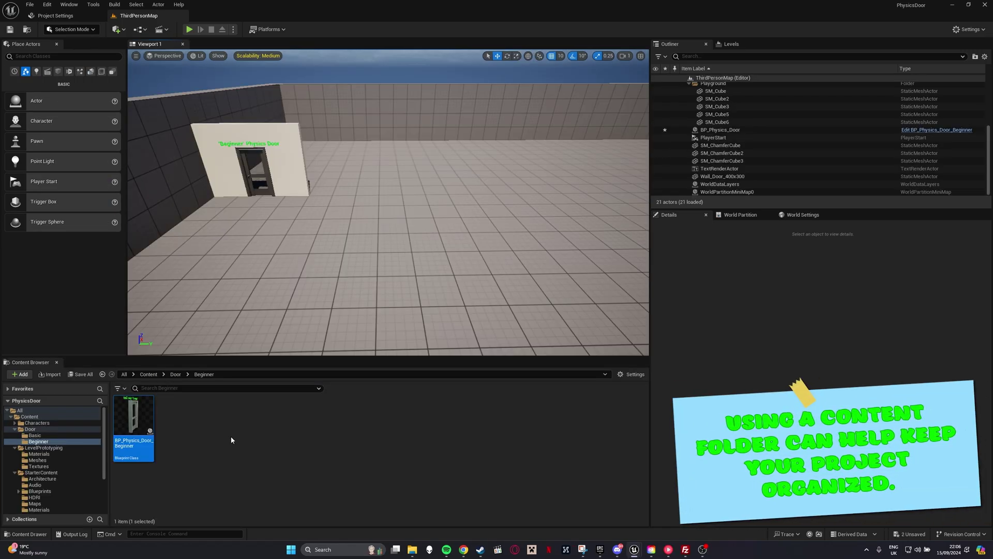
# Create an Actor-based Blueprint class named BP_Physics_DoubleDoor_Beginner.
pyautogui.rightClick(232, 437)
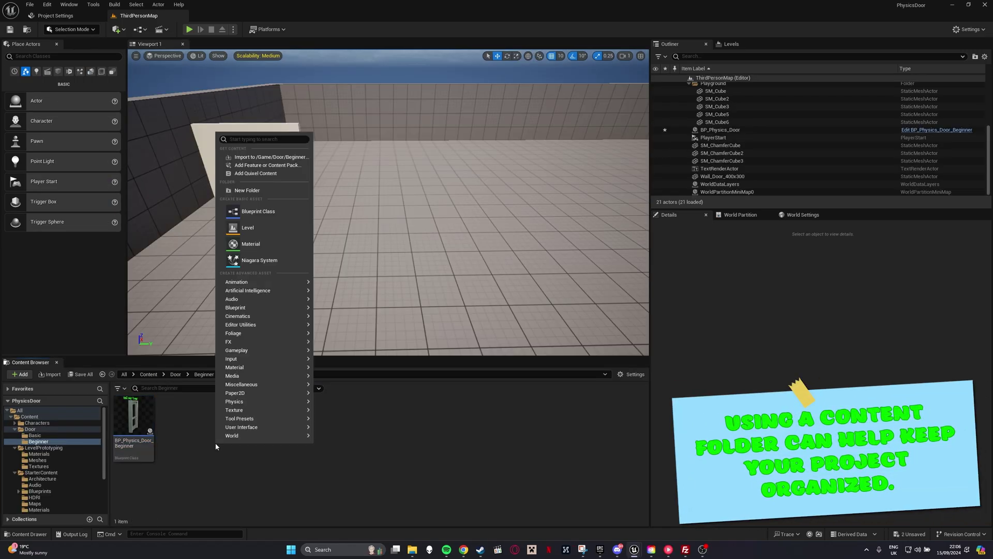
pyautogui.click(259, 211)
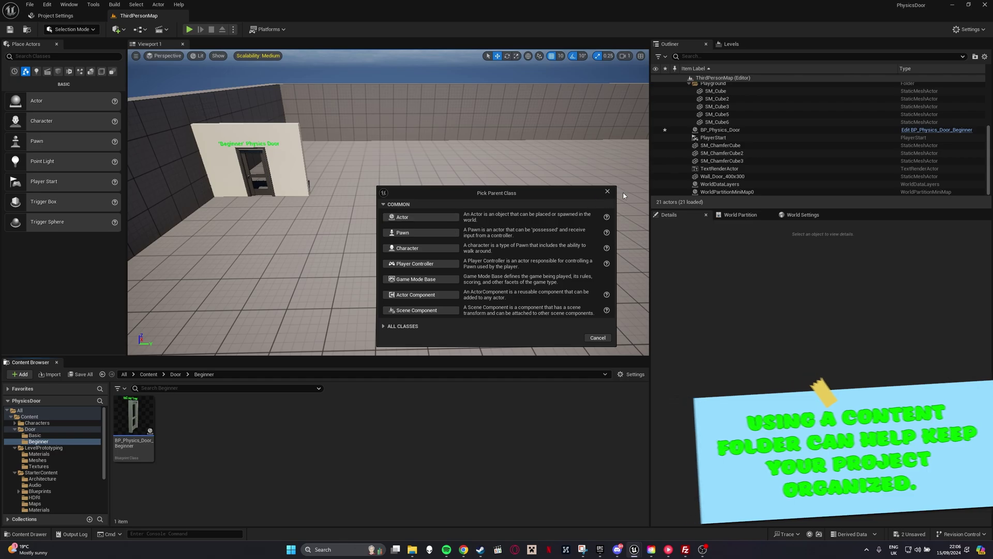
pyautogui.click(404, 217)
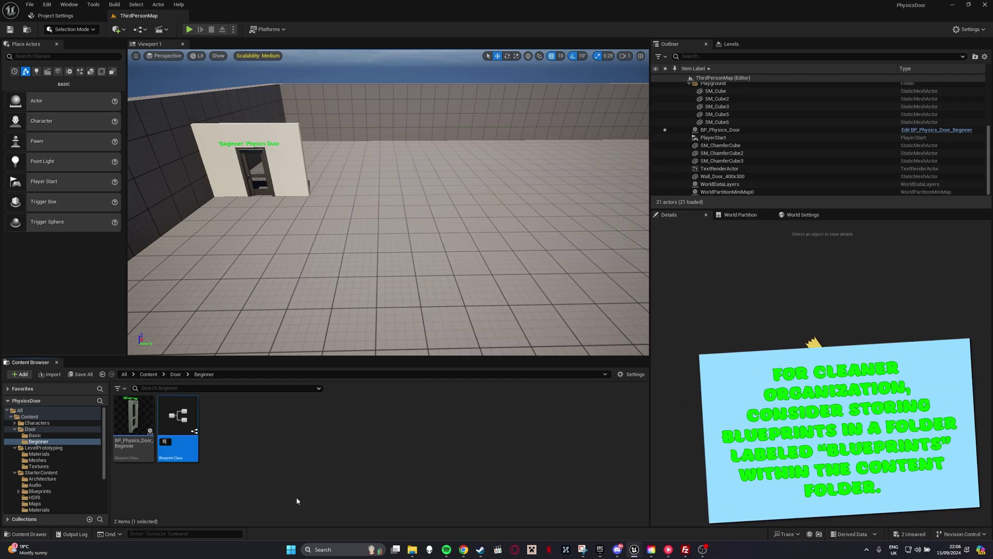
pyautogui.write('_Physics')
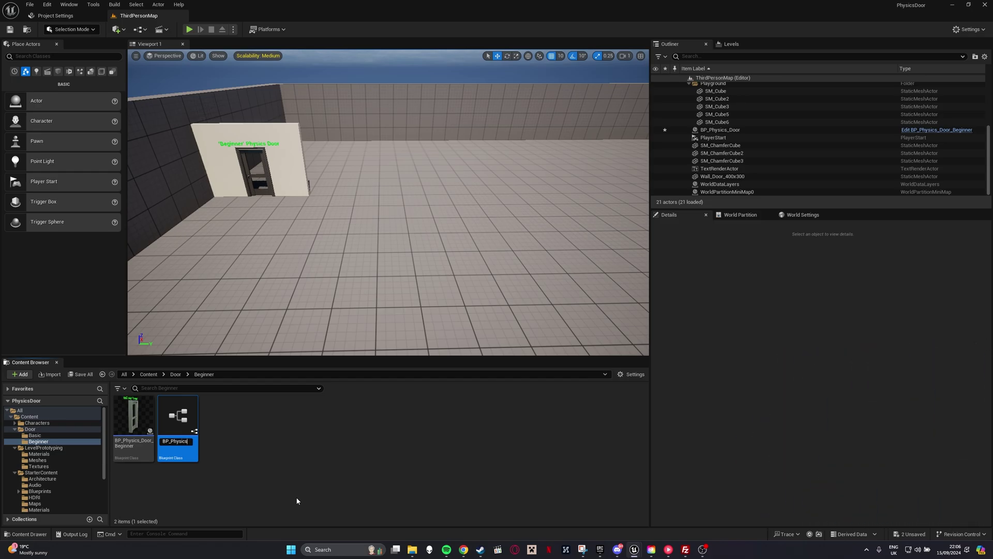
pyautogui.write('_Double')
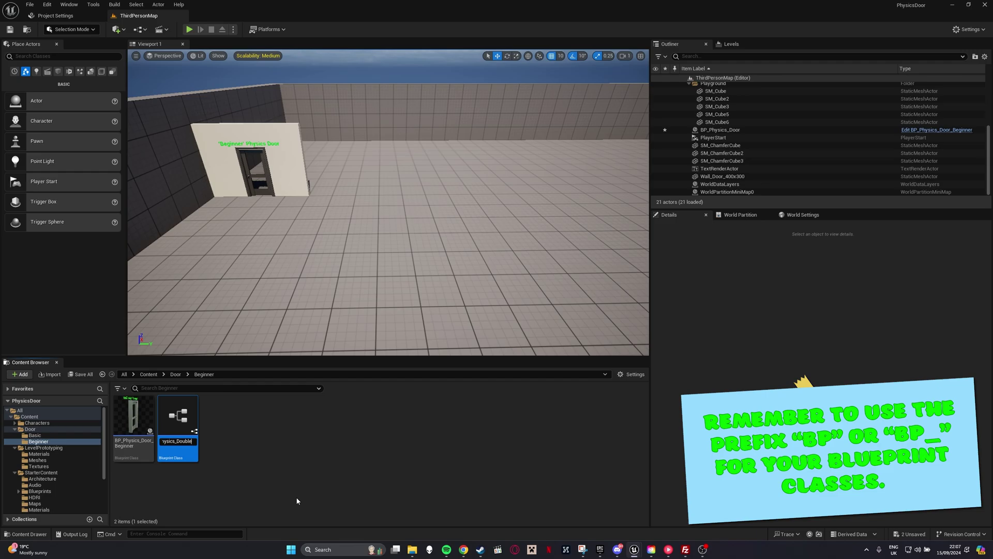
pyautogui.write('oor_Beginner')
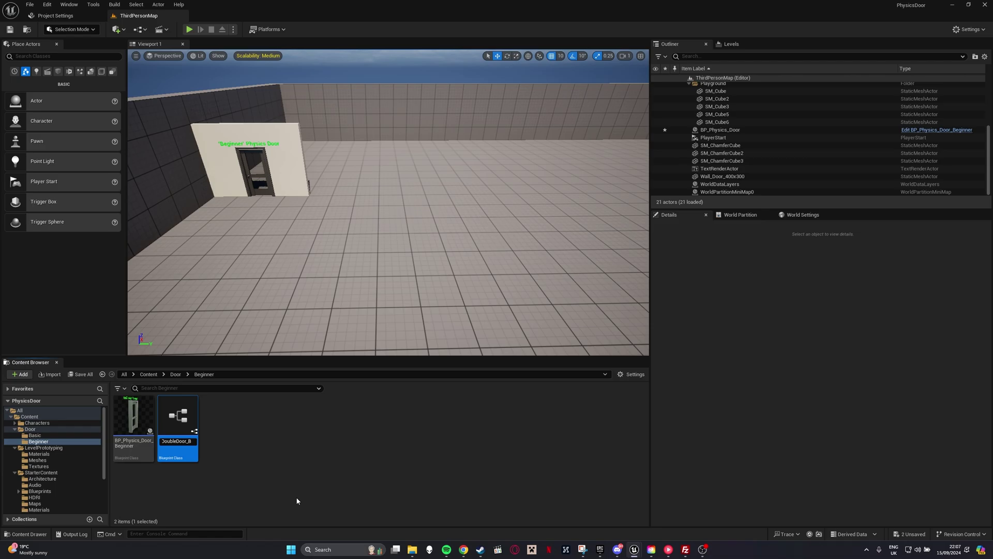
pyautogui.press('Return')
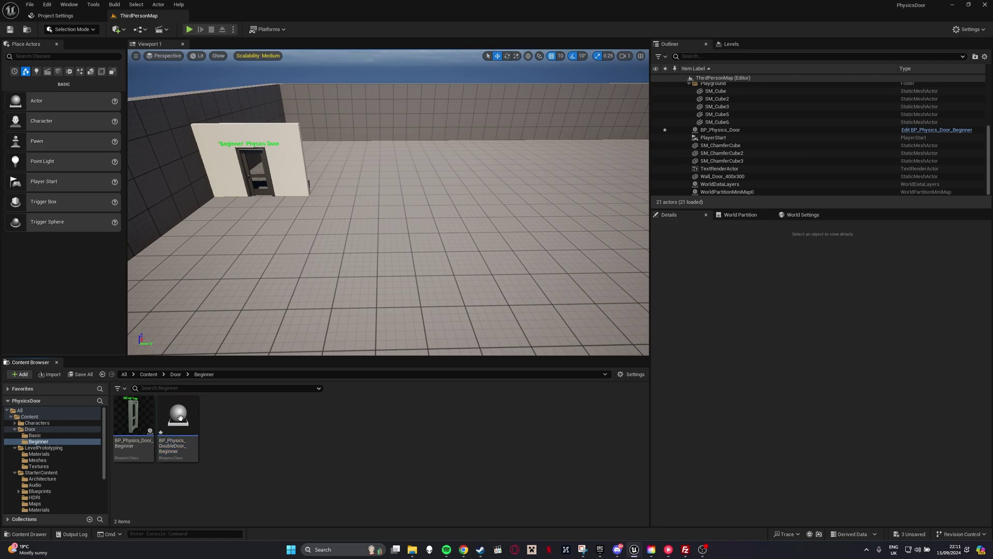
# Open BP_Physics_DoubleDoor_Beginner docked beside the level and show its Viewport.
pyautogui.doubleClick(177, 419)
pyautogui.moveTo(46, 47)
pyautogui.mouseDown()
pyautogui.moveTo(193, 42)
pyautogui.moveTo(208, 16)
pyautogui.mouseUp()
pyautogui.moveTo(342, 186); pyautogui.dragTo(352, 247, button='right')
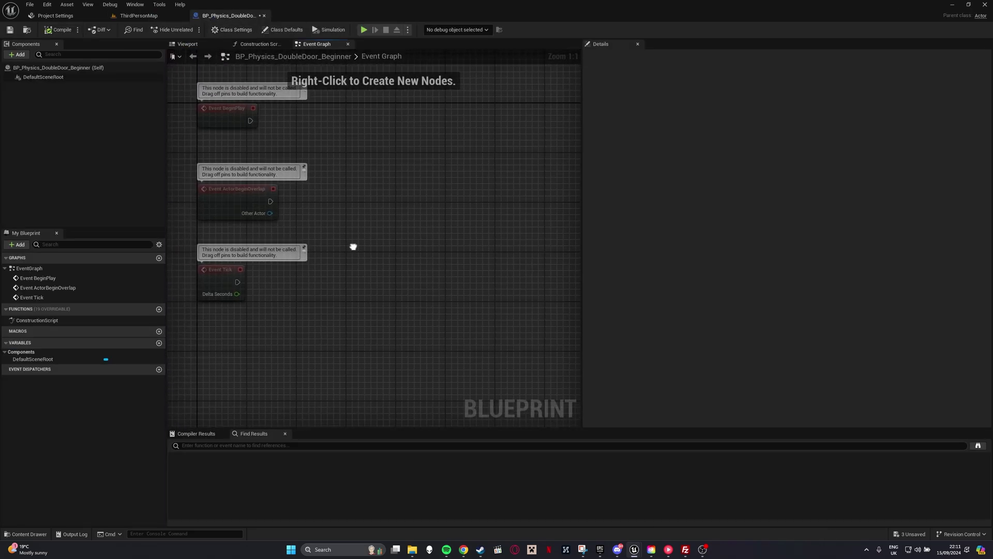
pyautogui.click(187, 44)
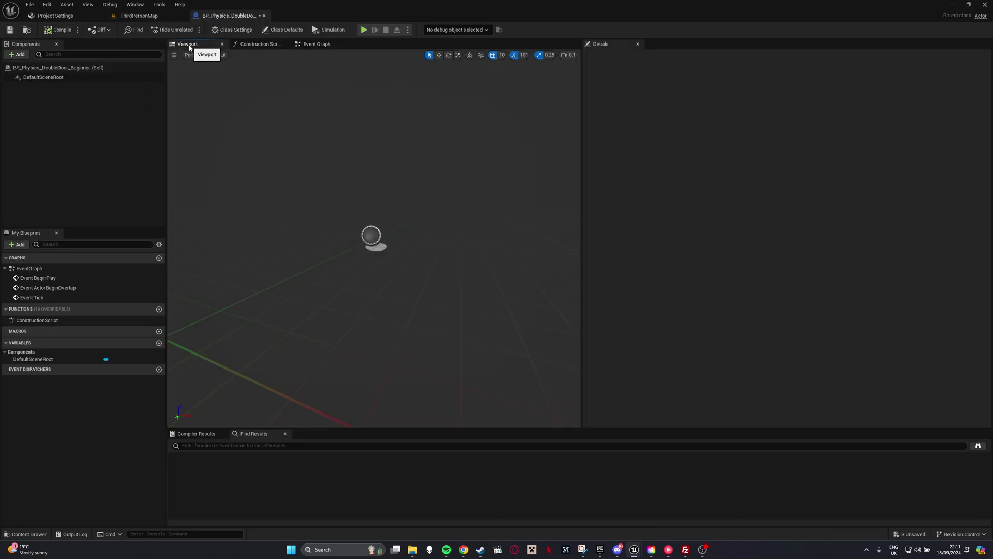
# Add a Static Mesh component and duplicate it twice.
pyautogui.click(17, 54)
pyautogui.write('stat')
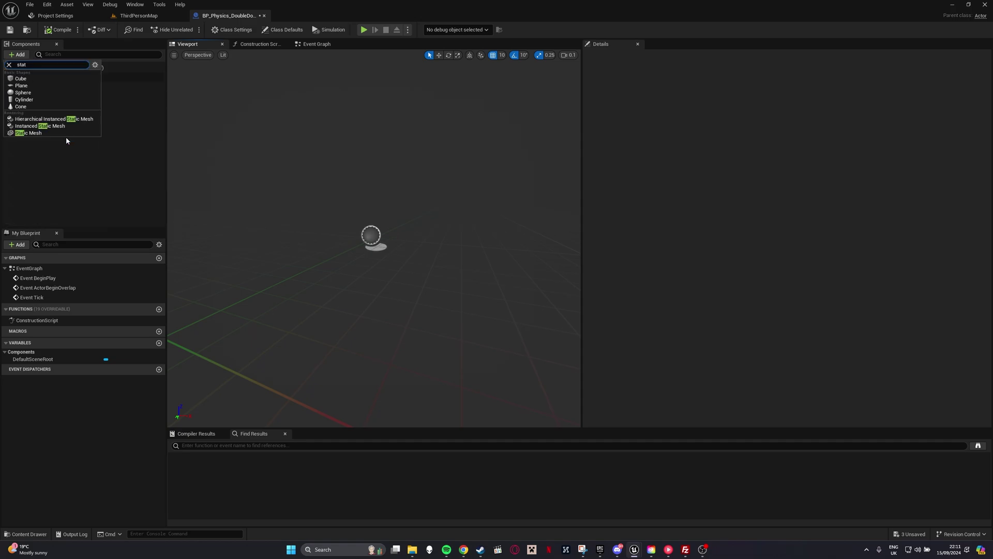
pyautogui.click(26, 134)
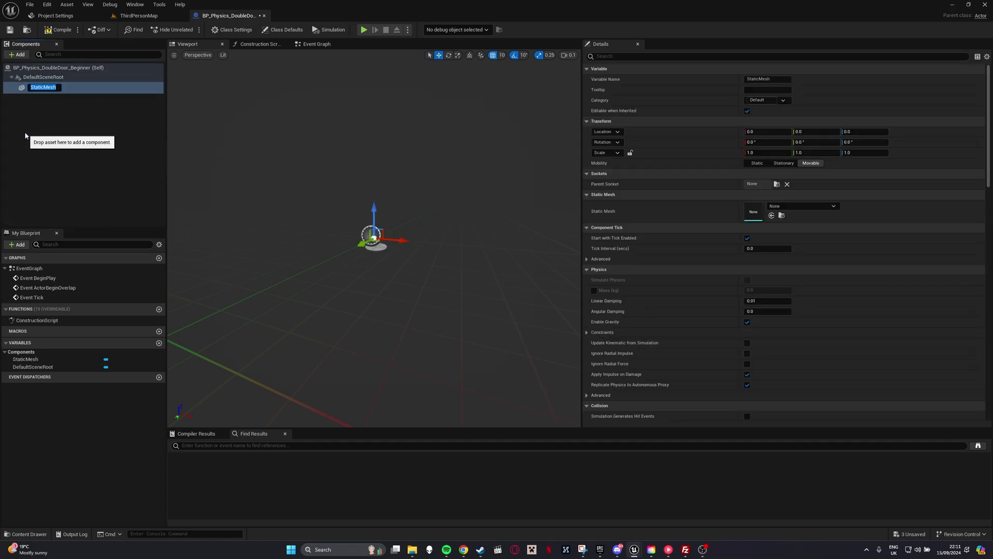
pyautogui.press('Return')
pyautogui.click(39, 85)
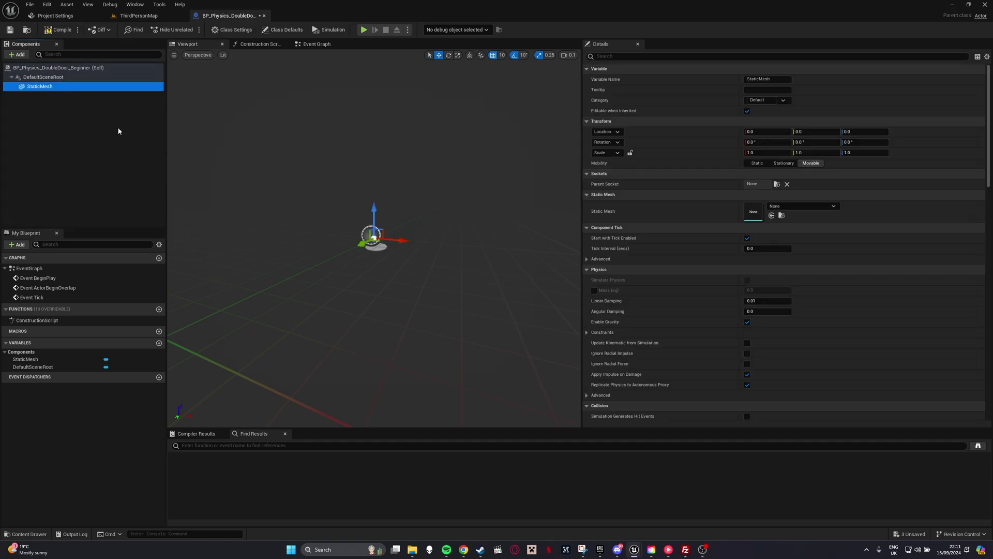
pyautogui.hotkey('ctrl', 'd')
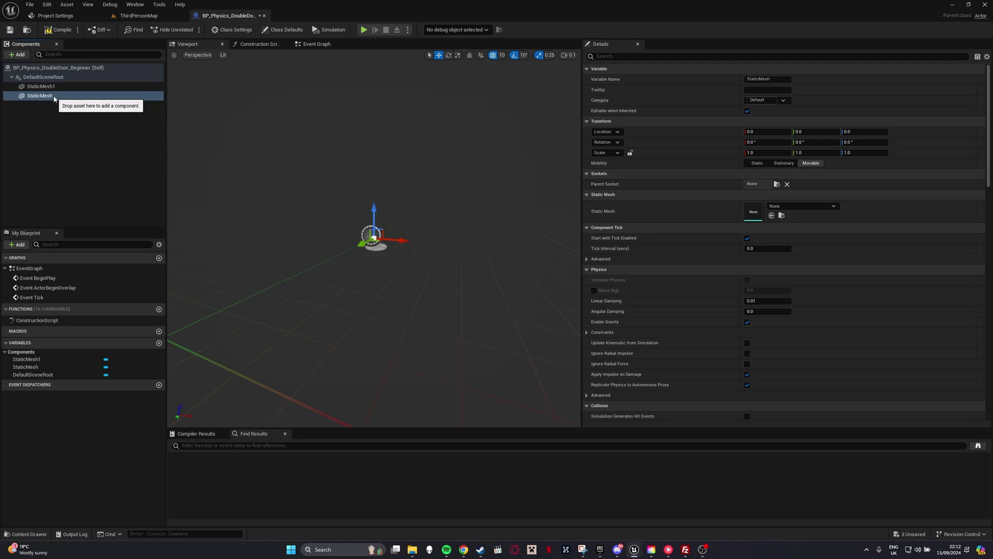
pyautogui.hotkey('ctrl', 'd')
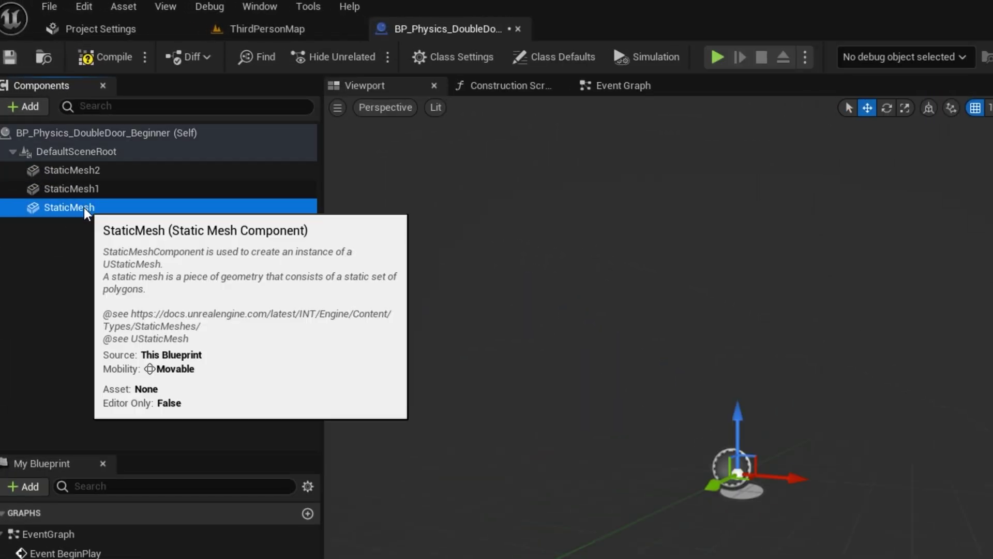
# Rename the three static meshes DoorLeft, DoorRight and DoorFrame.
pyautogui.press('F2')
pyautogui.write('DoorLef')
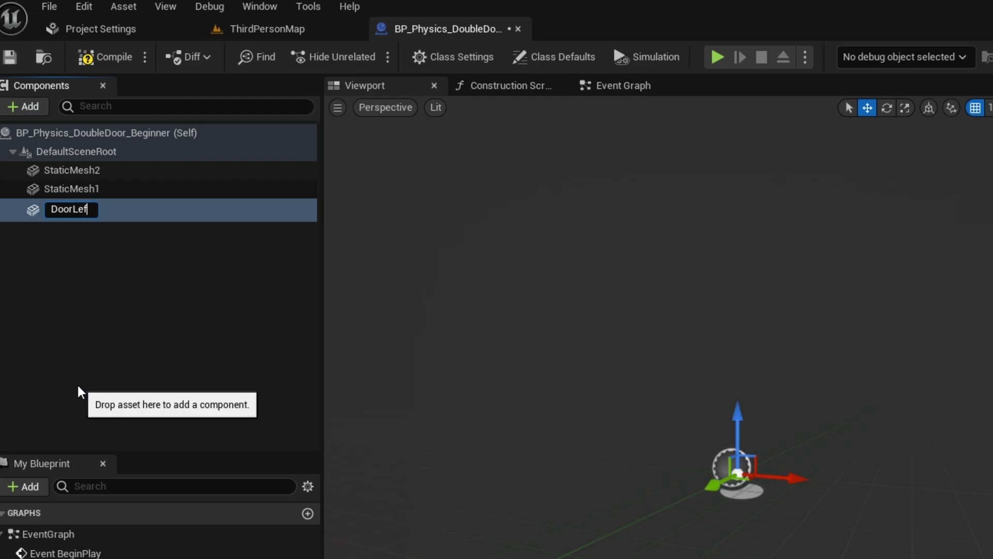
pyautogui.write('t')
pyautogui.press('Return')
pyautogui.click(71, 189)
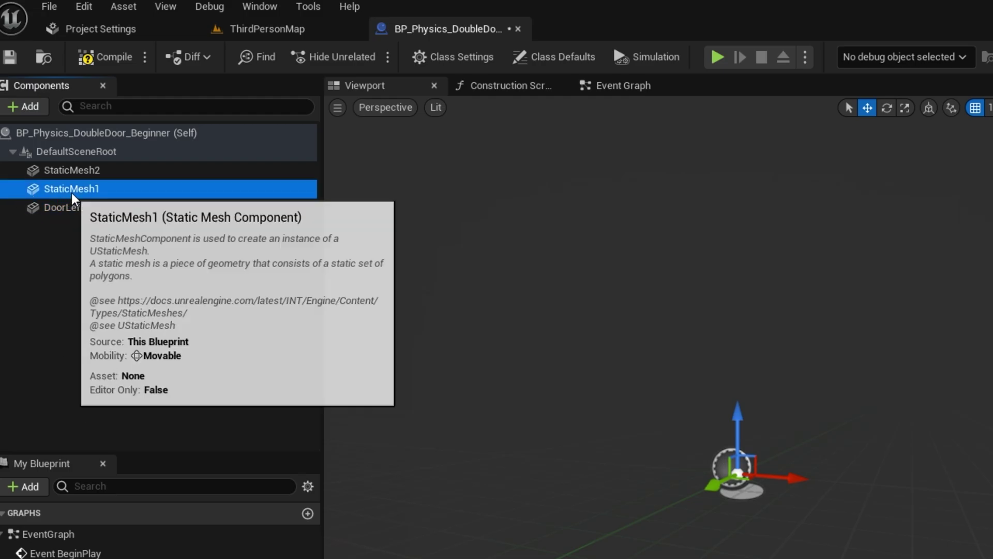
pyautogui.press('F2')
pyautogui.write('Door')
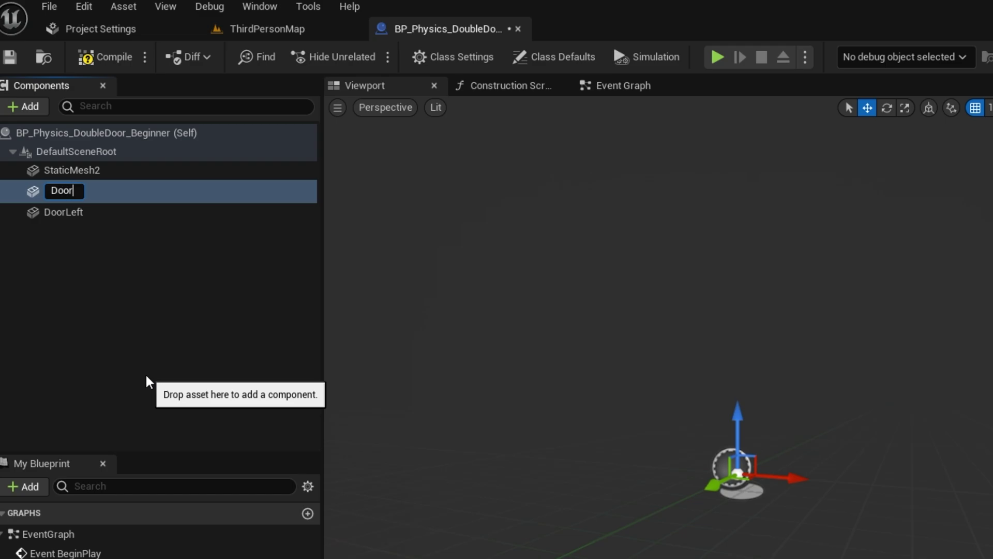
pyautogui.write('Right')
pyautogui.press('Return')
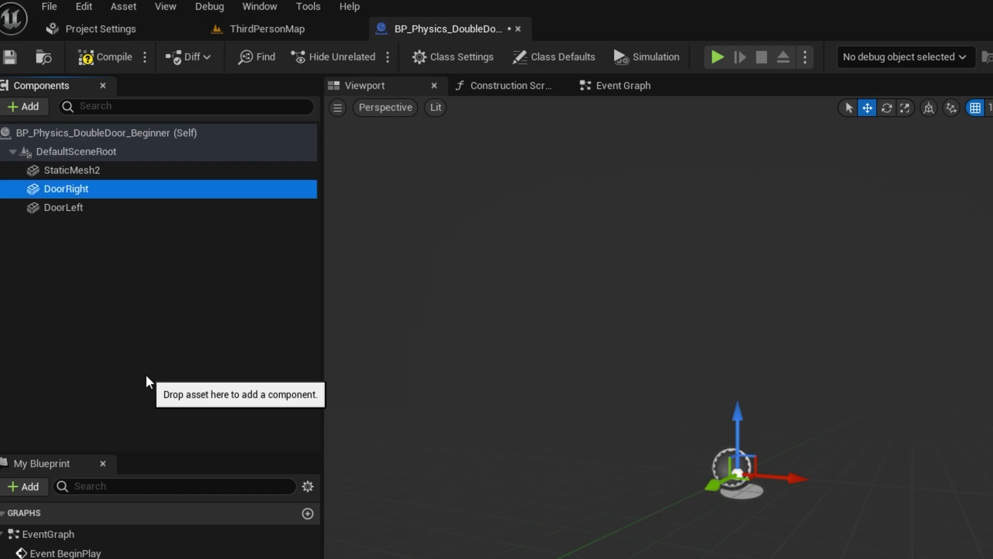
pyautogui.click(88, 170)
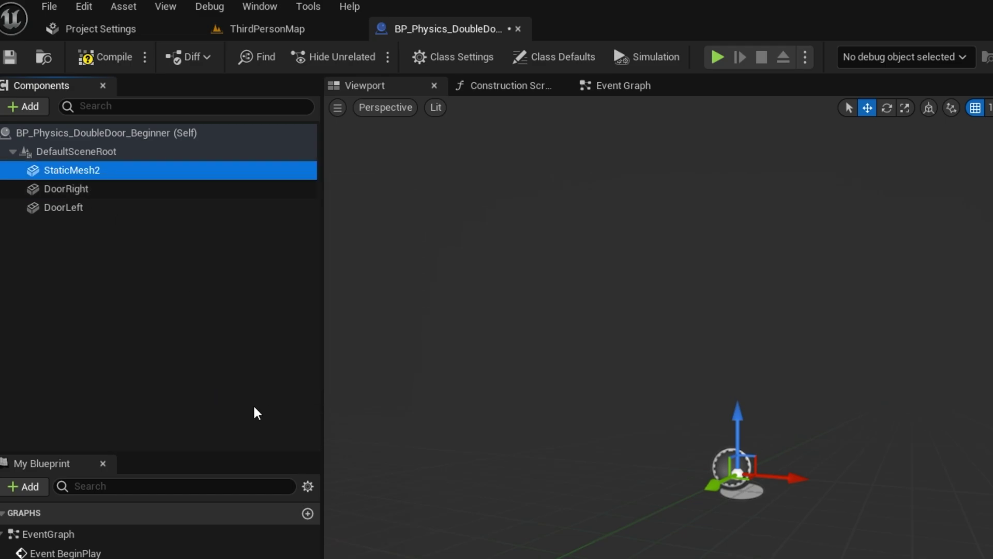
pyautogui.press('F2')
pyautogui.write('Door')
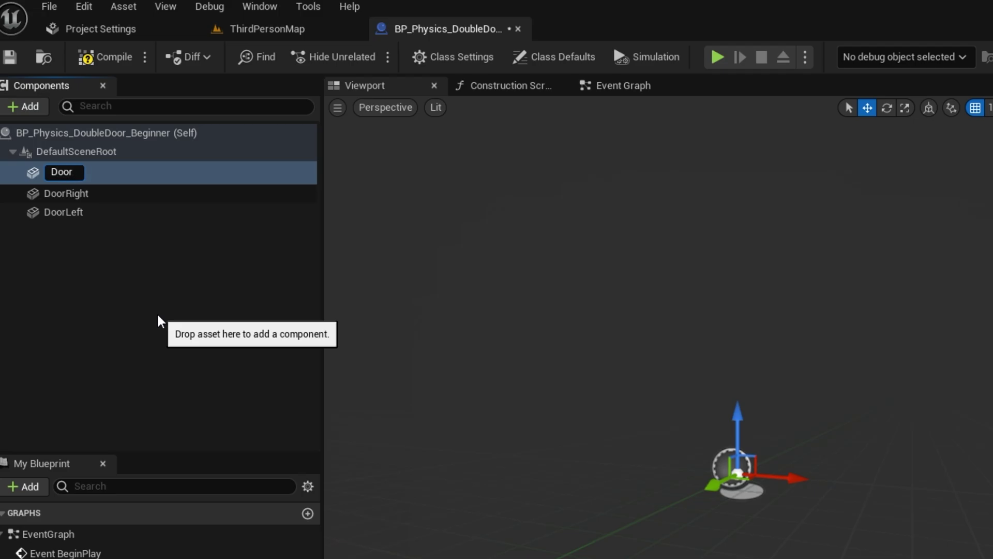
pyautogui.write('Frame')
pyautogui.press('Return')
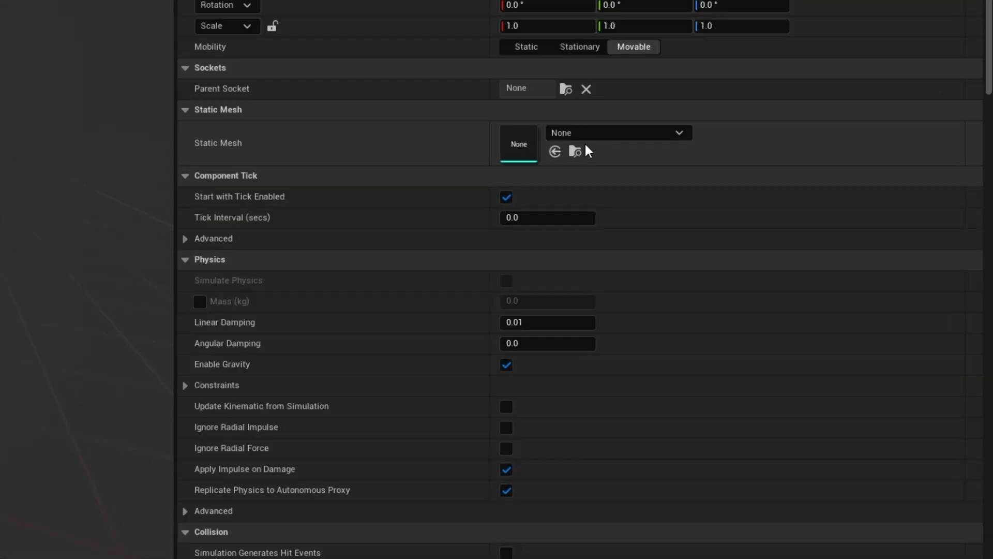
# Assign the SM_Door mesh to DoorRight using a 'door' search in Details.
pyautogui.click(803, 205)
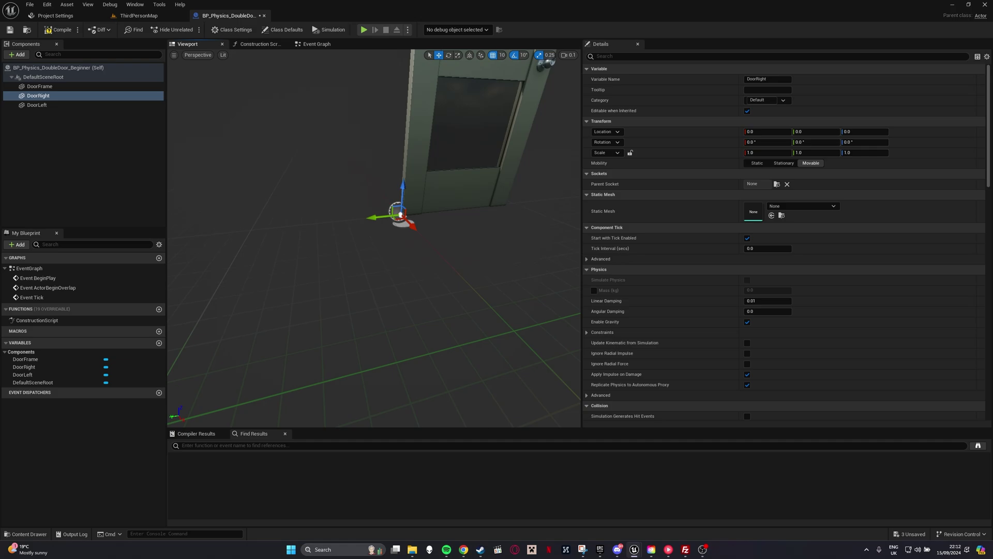
pyautogui.moveTo(389, 194); pyautogui.dragTo(465, 233, button='right')
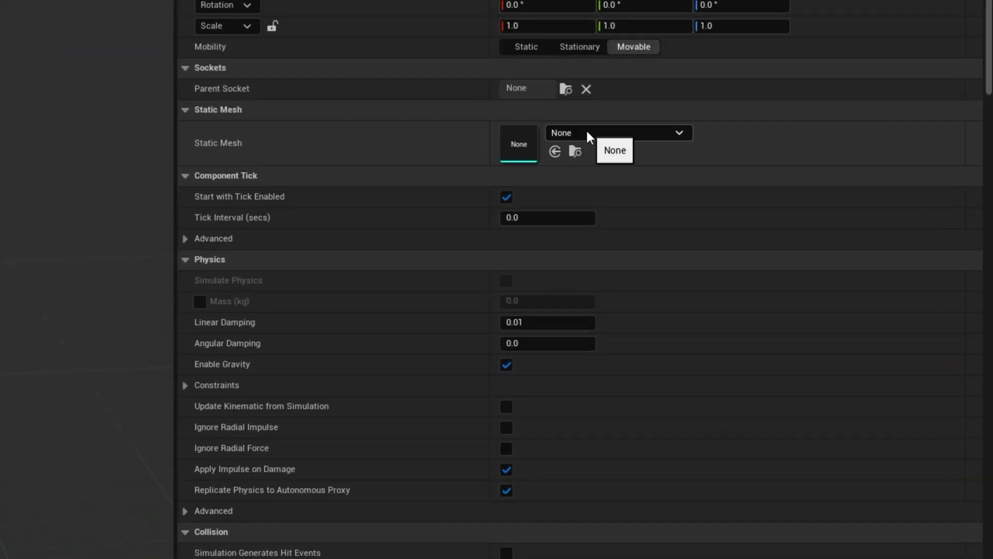
pyautogui.click(583, 132)
pyautogui.write('d')
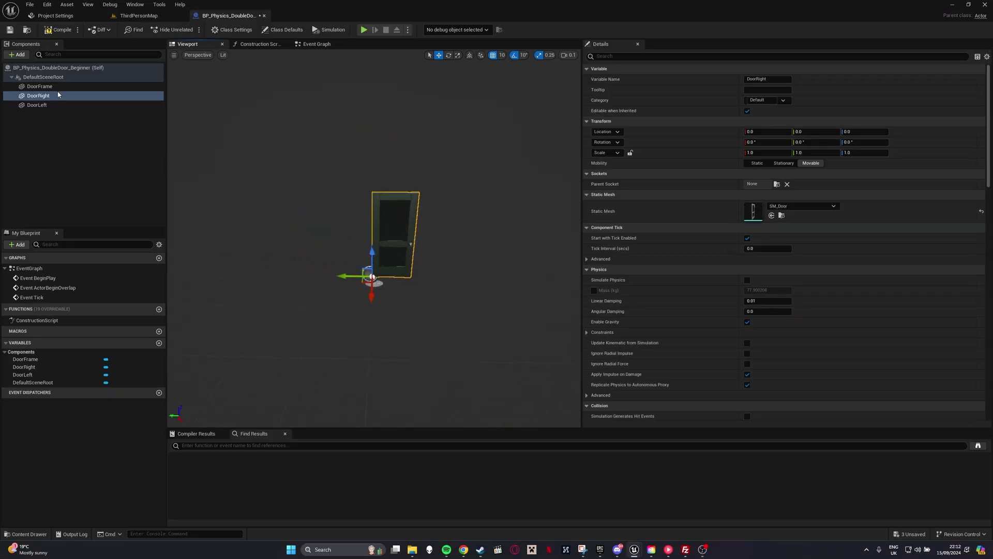
# Rotate DoorRight 180 degrees around Z.
pyautogui.click(40, 86)
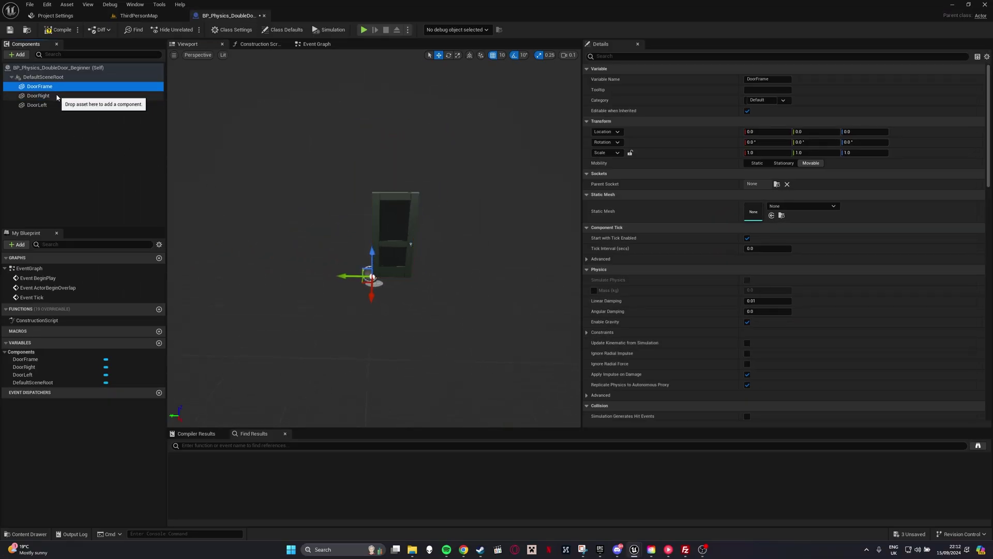
pyautogui.click(39, 95)
pyautogui.click(861, 142)
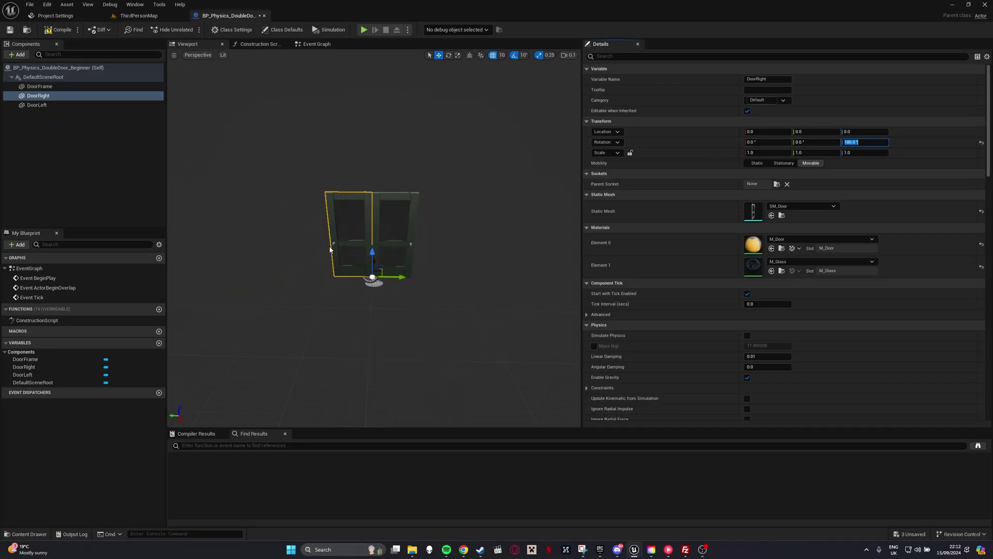
pyautogui.moveTo(389, 248); pyautogui.dragTo(329, 250, button='right')
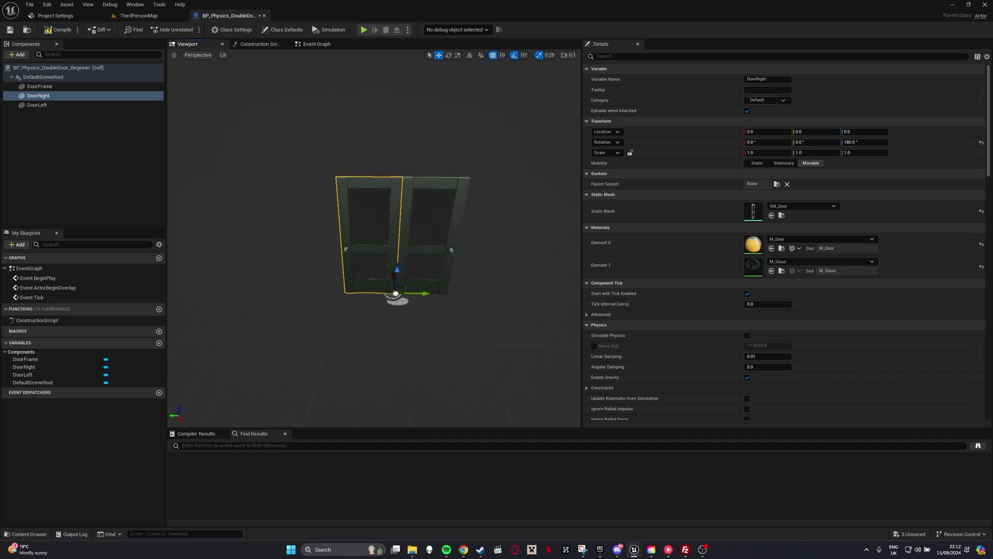
pyautogui.moveTo(398, 248); pyautogui.dragTo(364, 233, button='right')
pyautogui.scroll(-3, 388, 232)
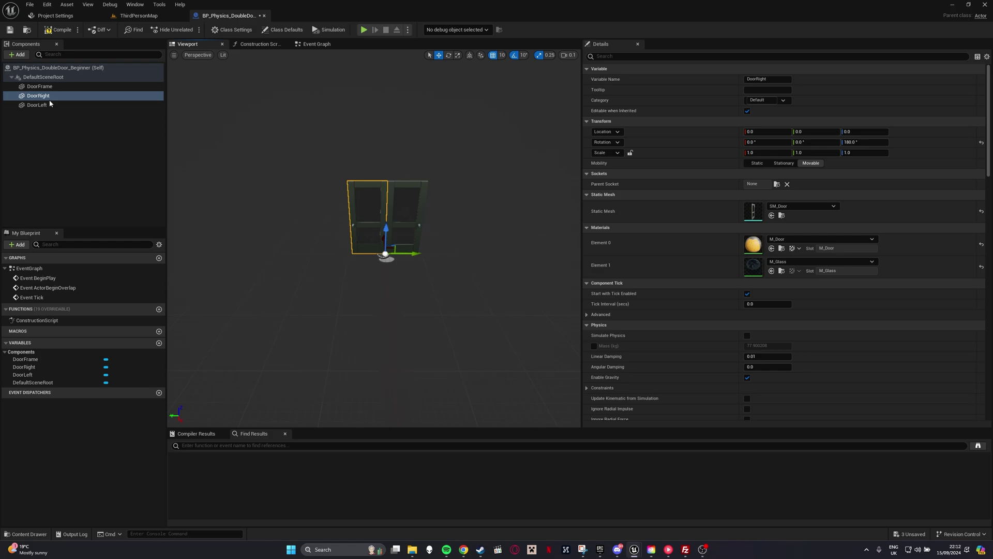
# Offset DoorLeft and DoorRight on Y and Z, with DoorRight at Y -135.5.
pyautogui.click(416, 196)
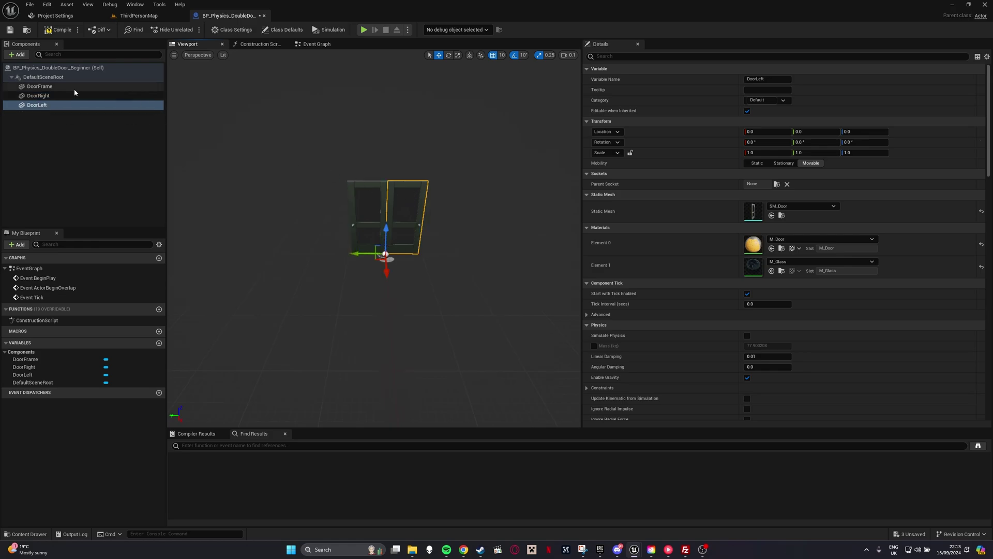
pyautogui.click(800, 131)
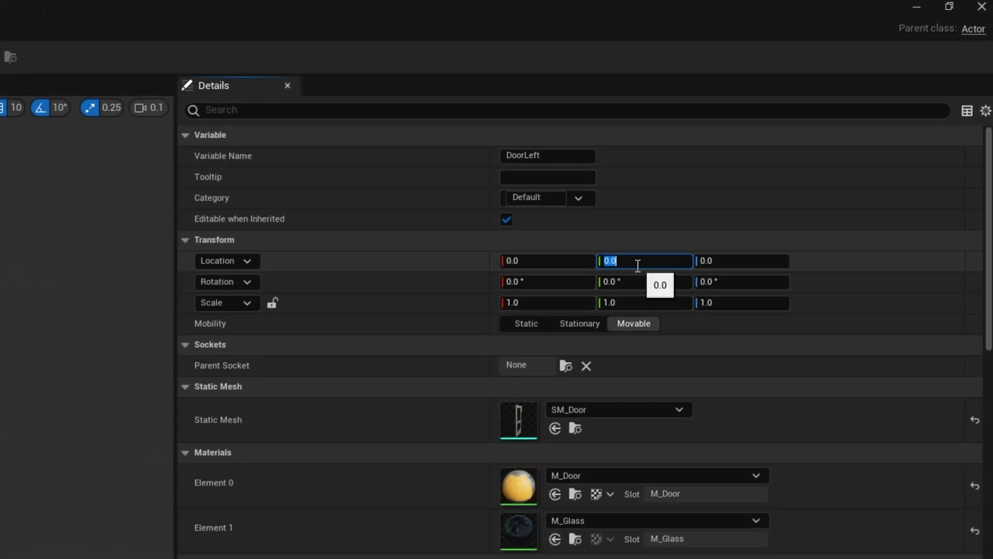
pyautogui.click(629, 266)
pyautogui.write('45.5')
pyautogui.click(721, 261)
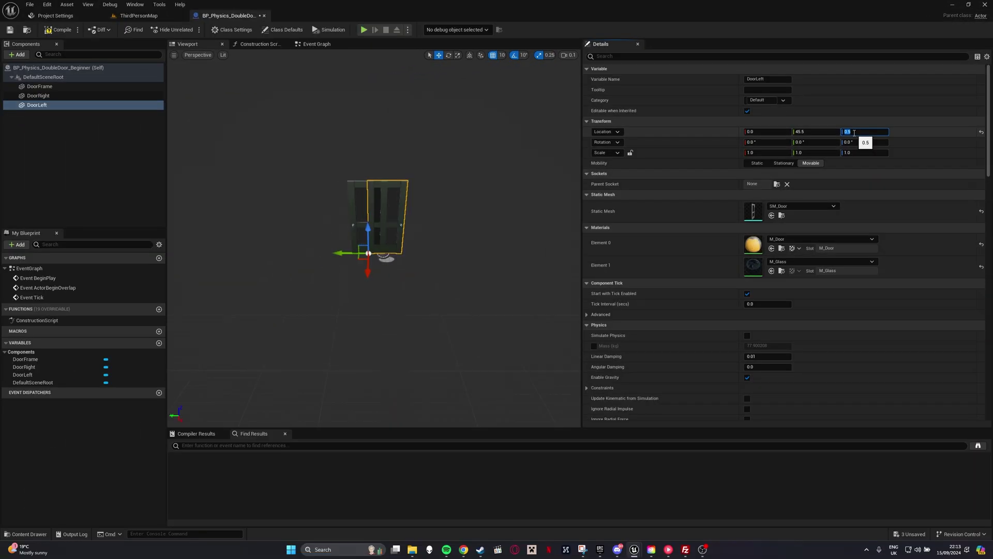
pyautogui.click(39, 95)
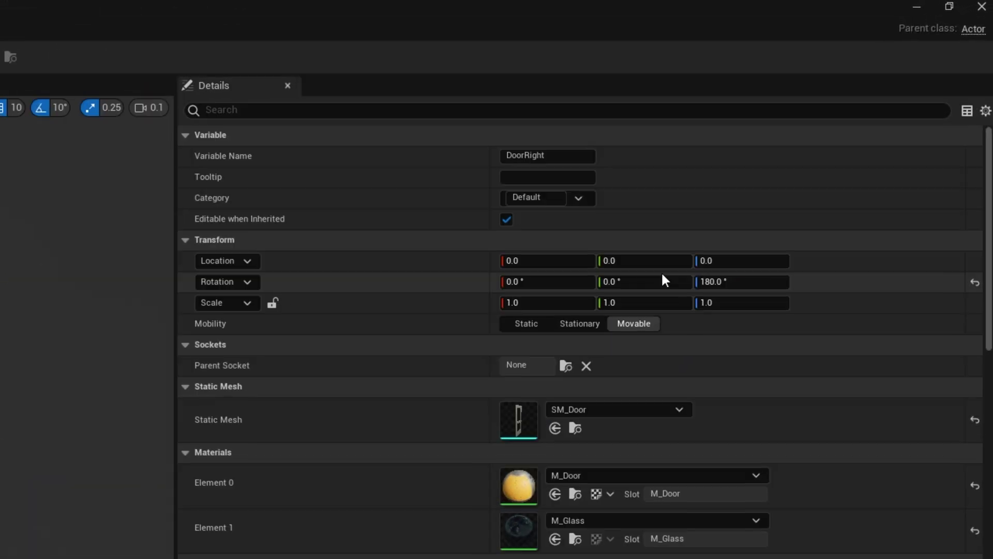
pyautogui.click(815, 132)
pyautogui.write('-135.5')
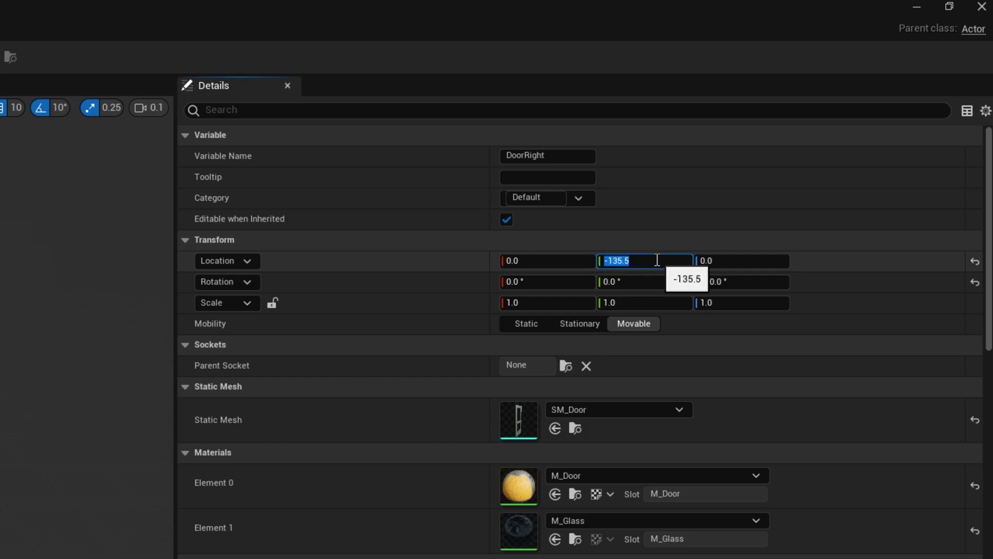
pyautogui.click(729, 261)
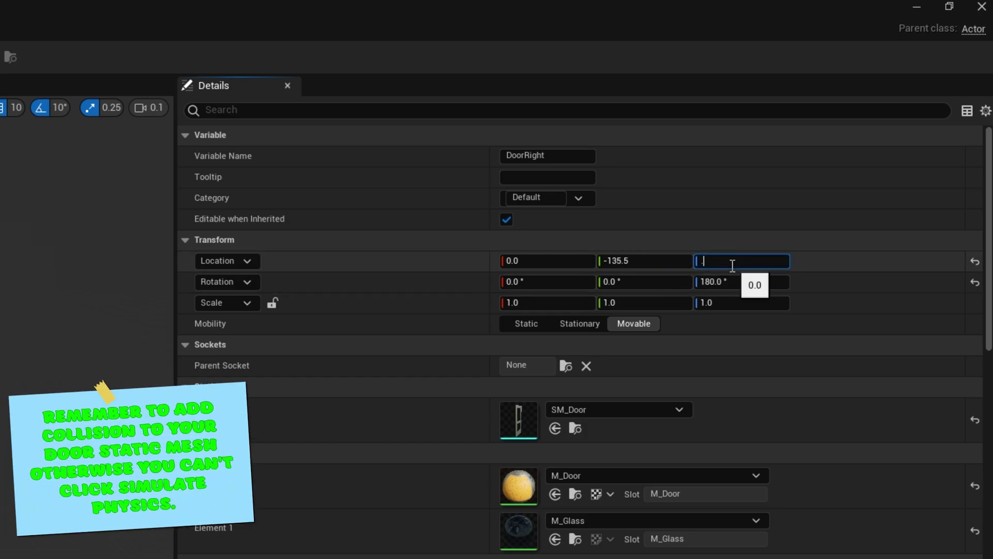
pyautogui.write('0.5')
pyautogui.press('Return')
pyautogui.scroll(-4, 732, 265)
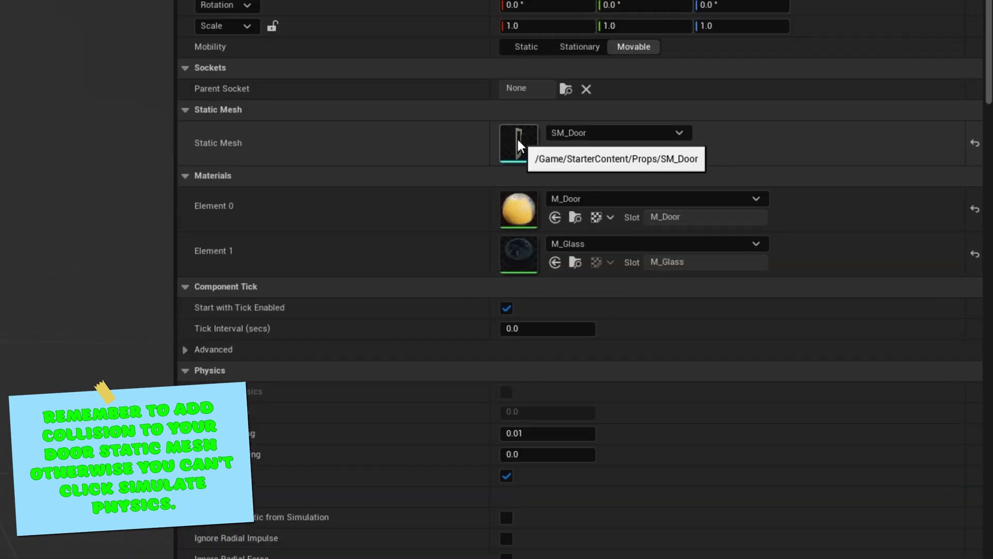
# Add box simplified collision to SM_Door in its mesh editor and save it.
pyautogui.doubleClick(518, 139)
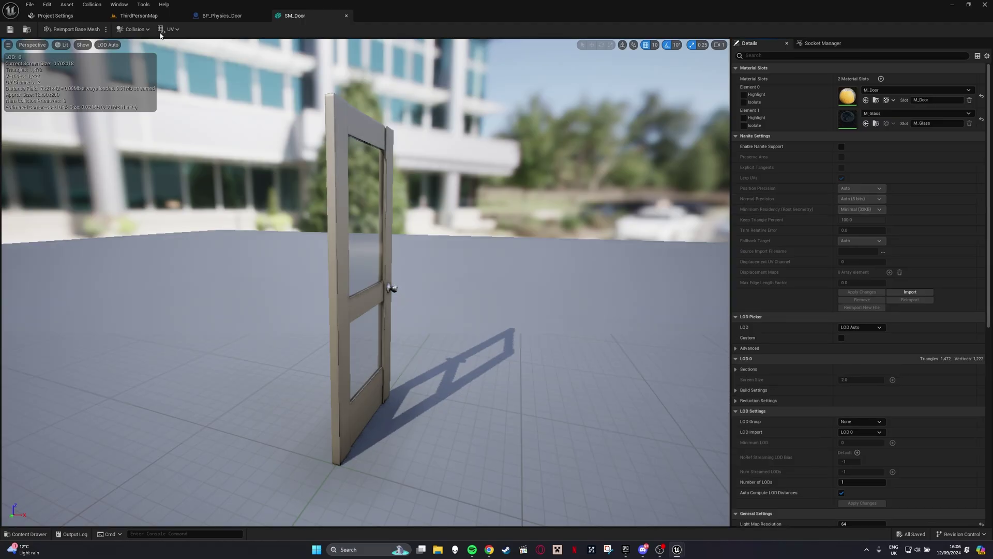
pyautogui.click(133, 29)
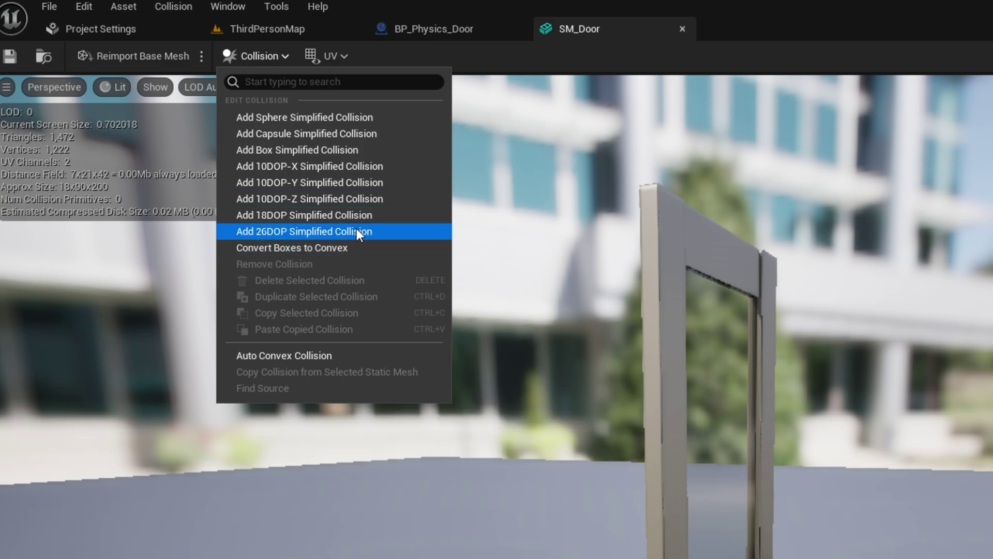
pyautogui.click(336, 153)
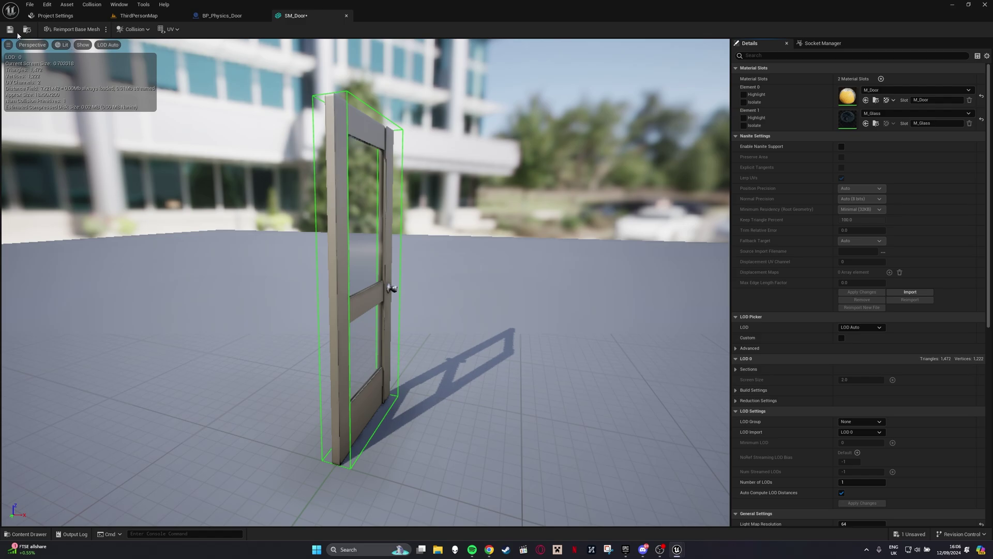
pyautogui.click(9, 29)
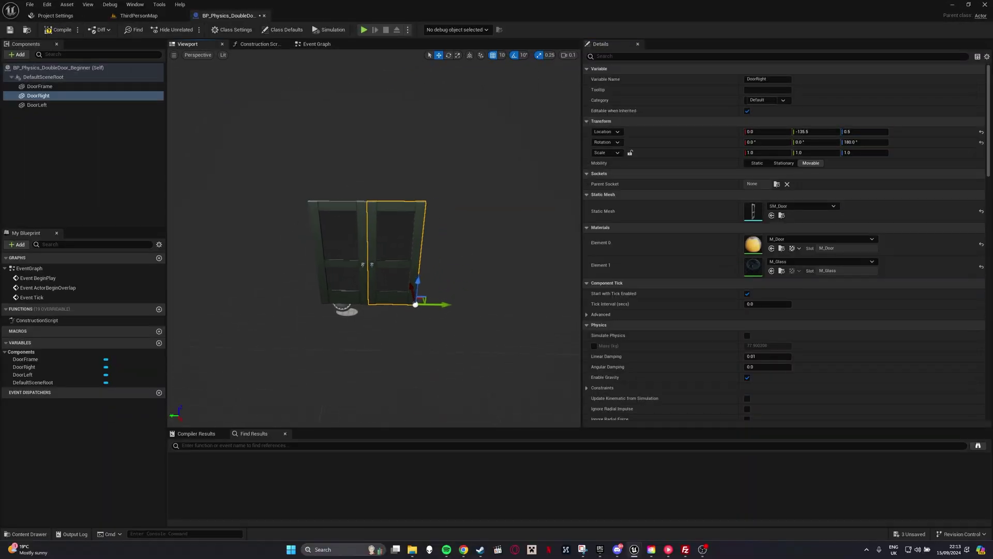
# Give DoorFrame the SM_DoorFrame mesh with Scale Y 2.0 and Location Y -45.5.
pyautogui.click(373, 349)
pyautogui.click(39, 87)
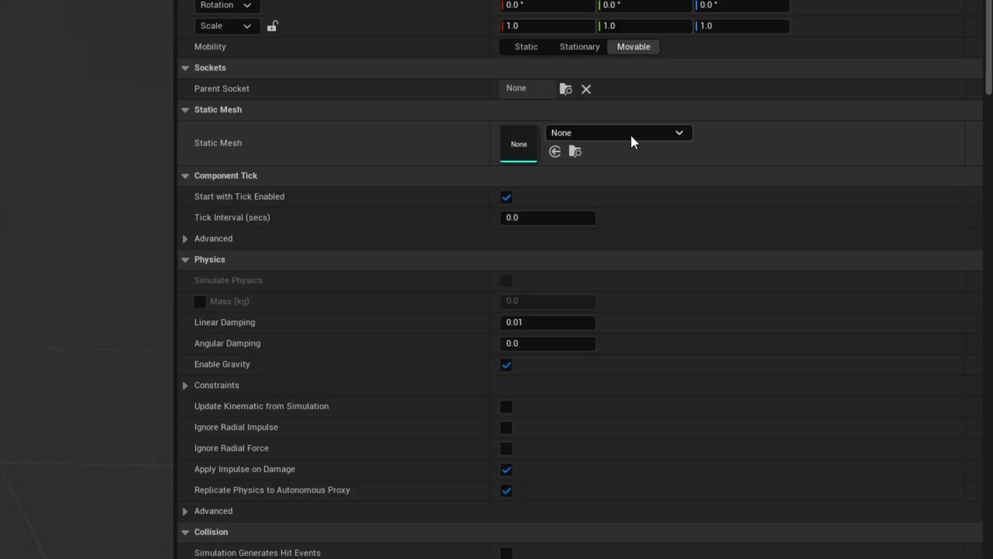
pyautogui.click(630, 133)
pyautogui.write('frame')
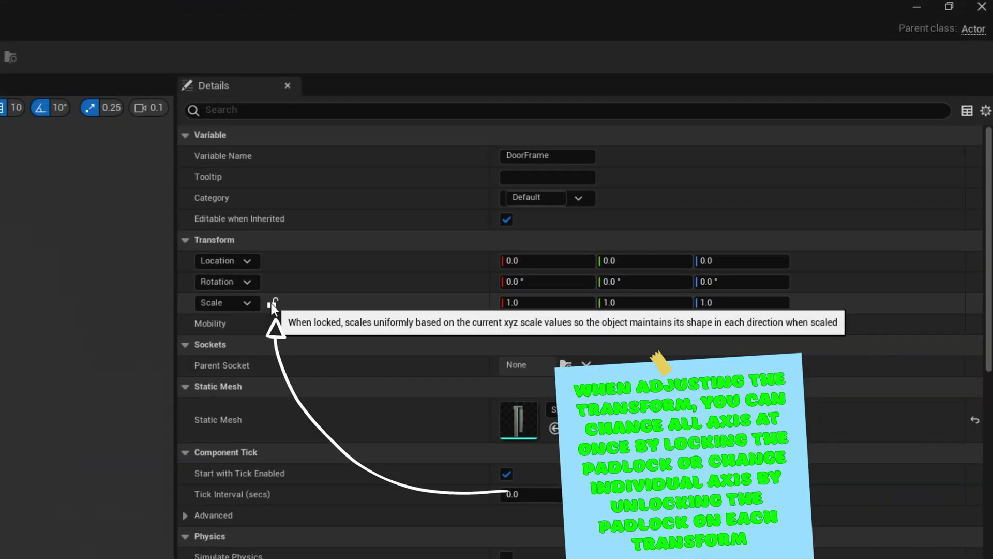
pyautogui.click(621, 303)
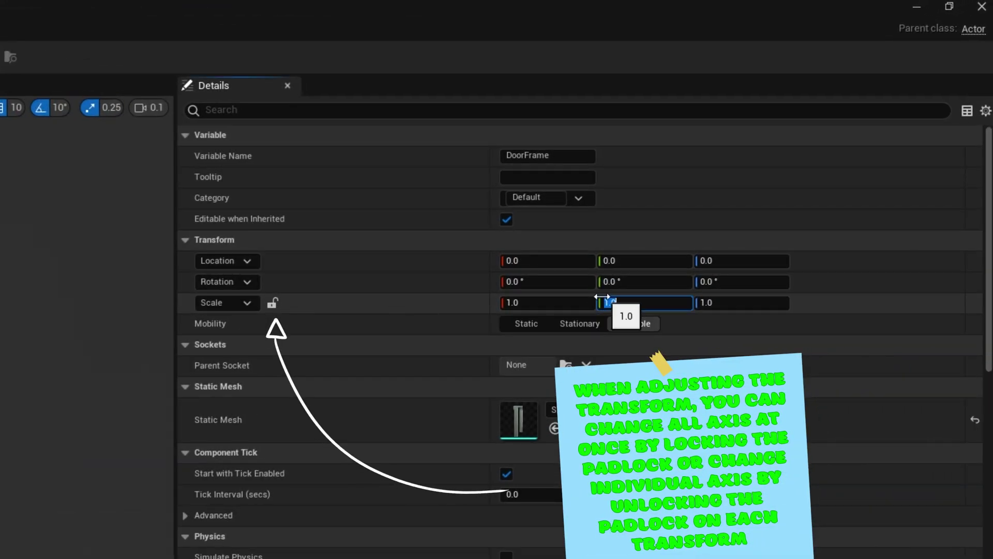
pyautogui.write('2')
pyautogui.press('Return')
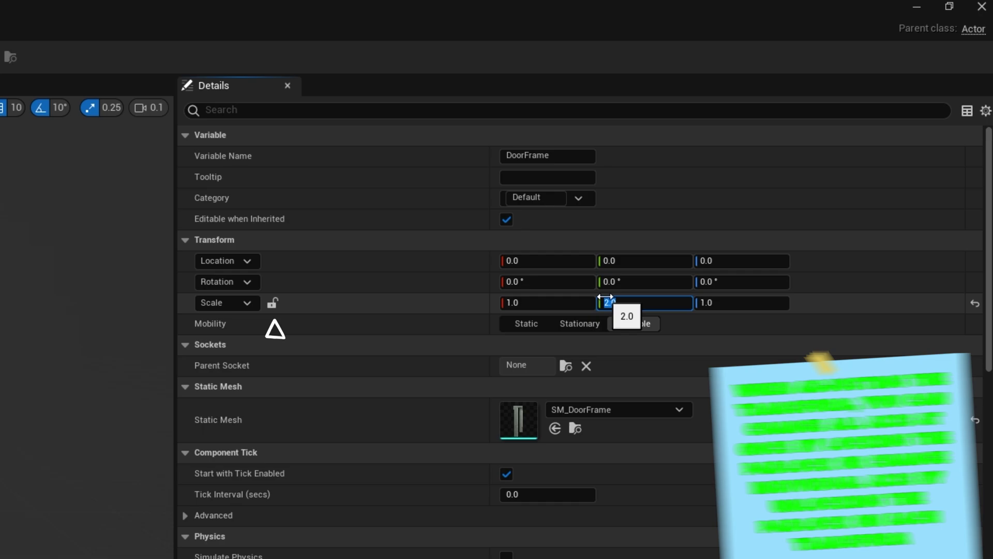
pyautogui.click(633, 260)
pyautogui.write('-45.5')
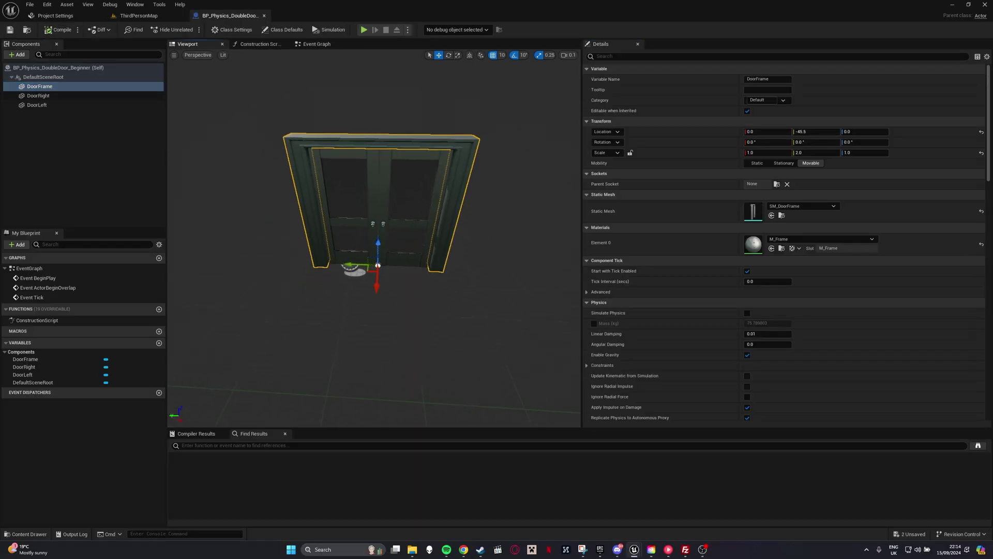
pyautogui.scroll(5, 373, 256)
pyautogui.scroll(5, 380, 311)
pyautogui.moveTo(386, 376); pyautogui.dragTo(365, 326, button='right')
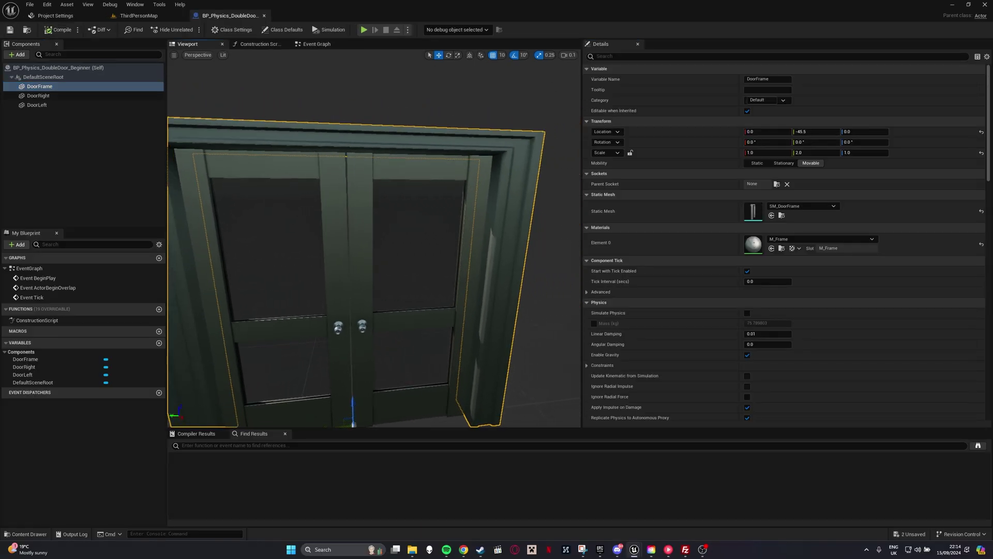
pyautogui.scroll(-6, 364, 311)
pyautogui.scroll(-2, 365, 233)
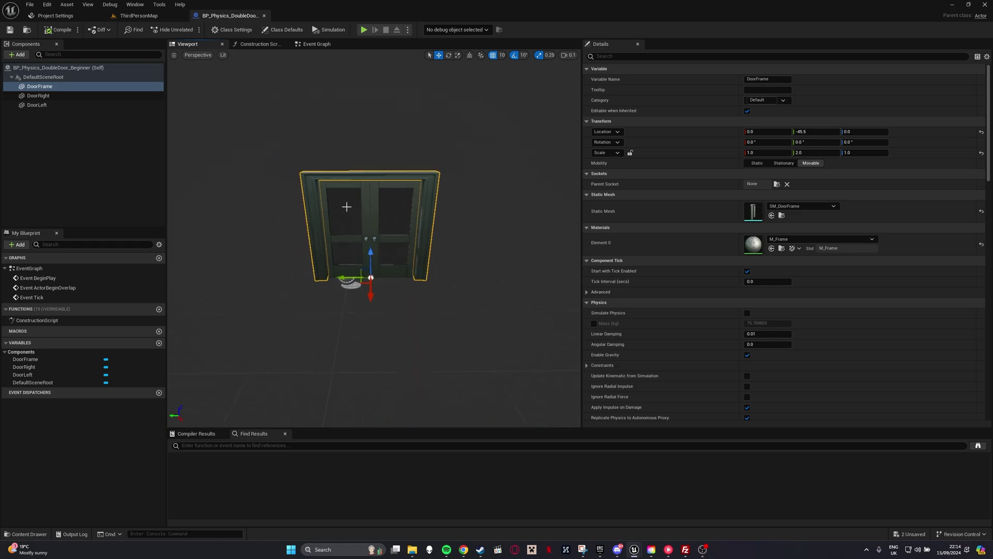
# Turn on Simulate Physics for the DoorLeft and DoorRight components.
pyautogui.click(345, 233)
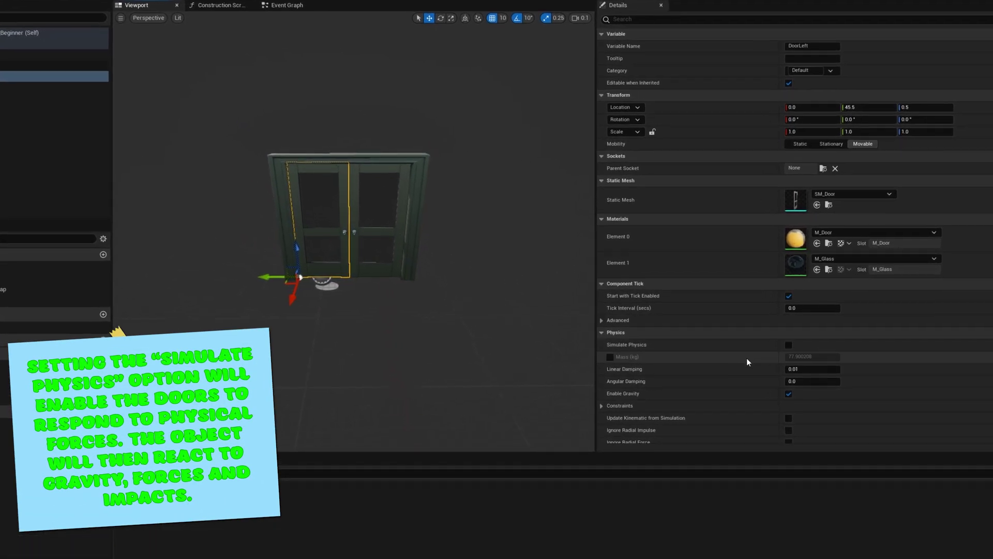
pyautogui.click(796, 346)
pyautogui.scroll(-3, 775, 357)
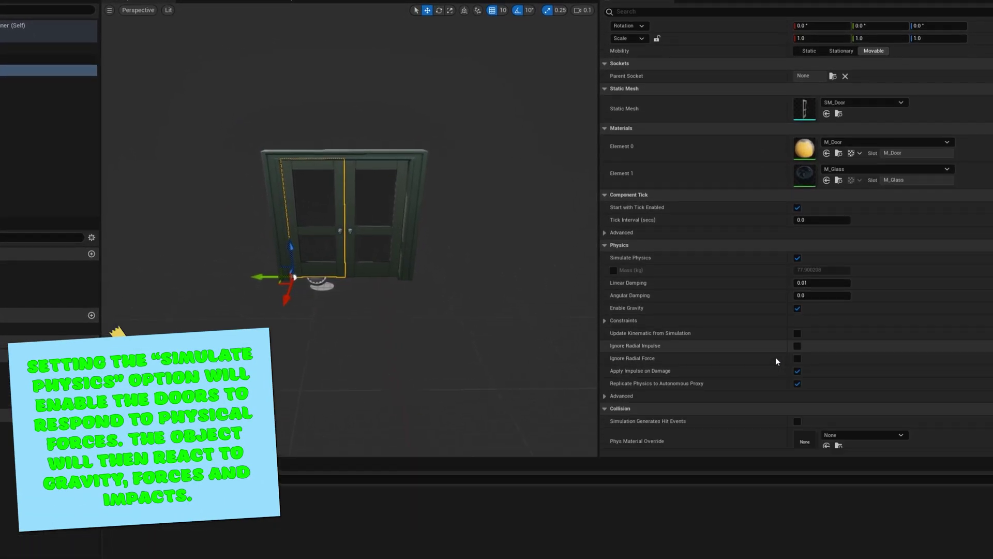
pyautogui.scroll(-3, 774, 352)
pyautogui.scroll(-2, 761, 354)
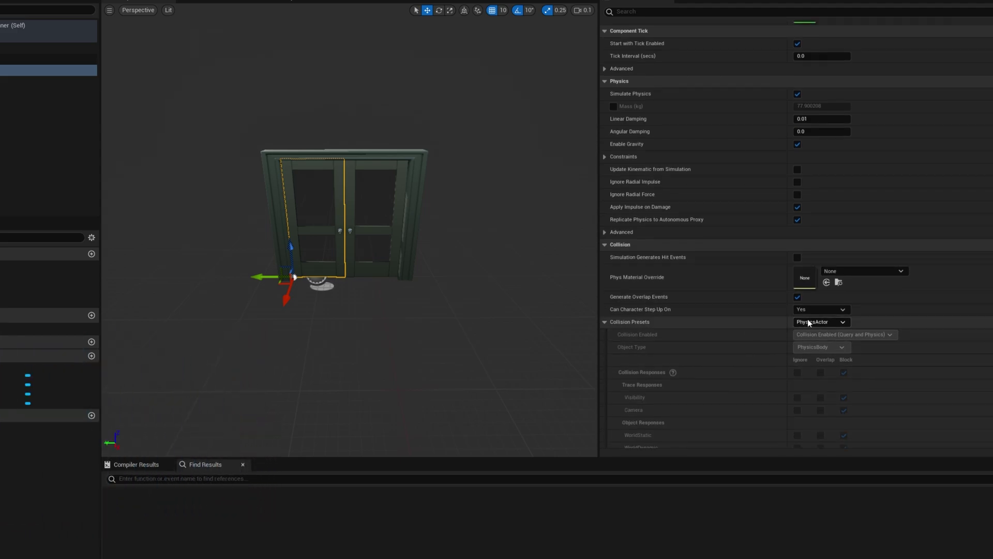
pyautogui.click(353, 195)
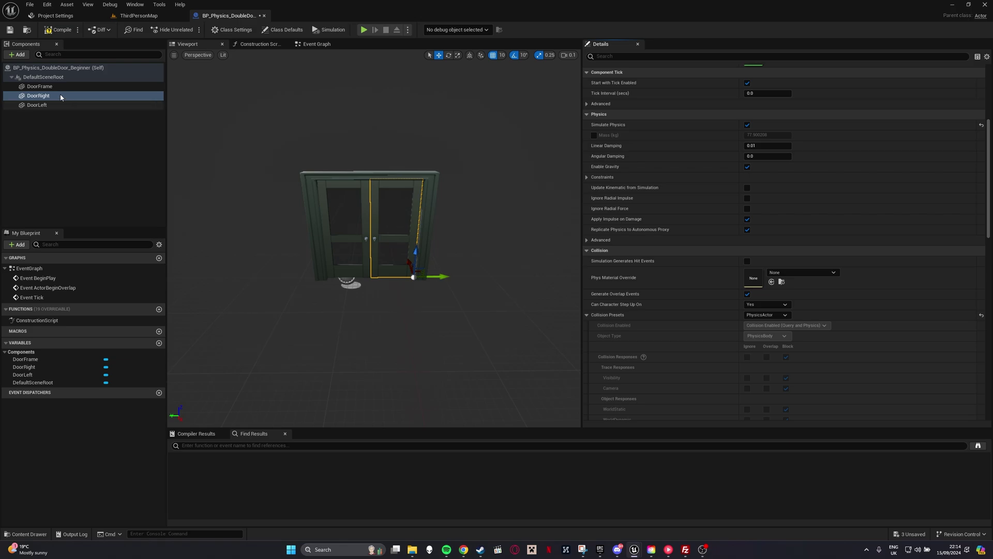
# Set DoorFrame's collision preset to Custom, ignoring PhysicsBody objects.
pyautogui.click(305, 181)
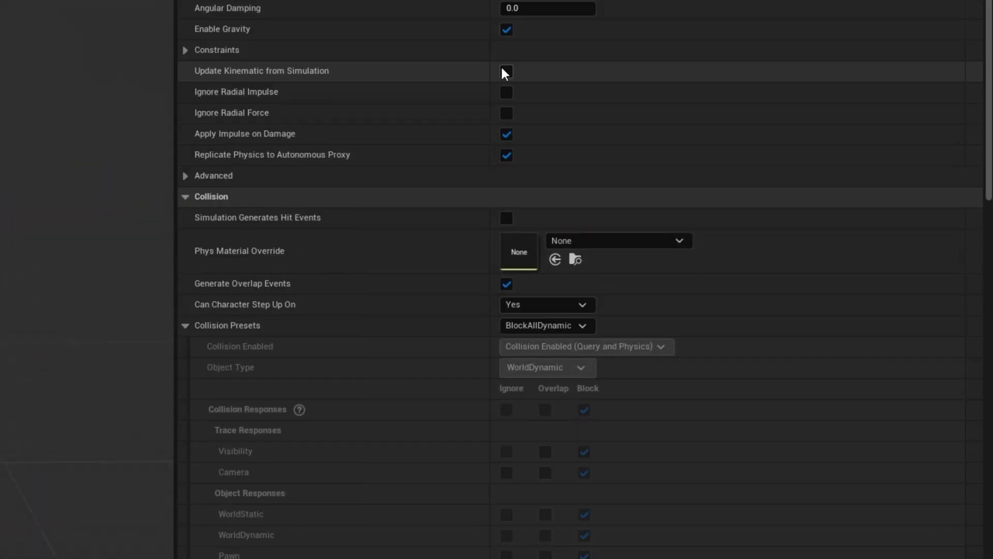
pyautogui.scroll(-1, 476, 350)
pyautogui.click(542, 279)
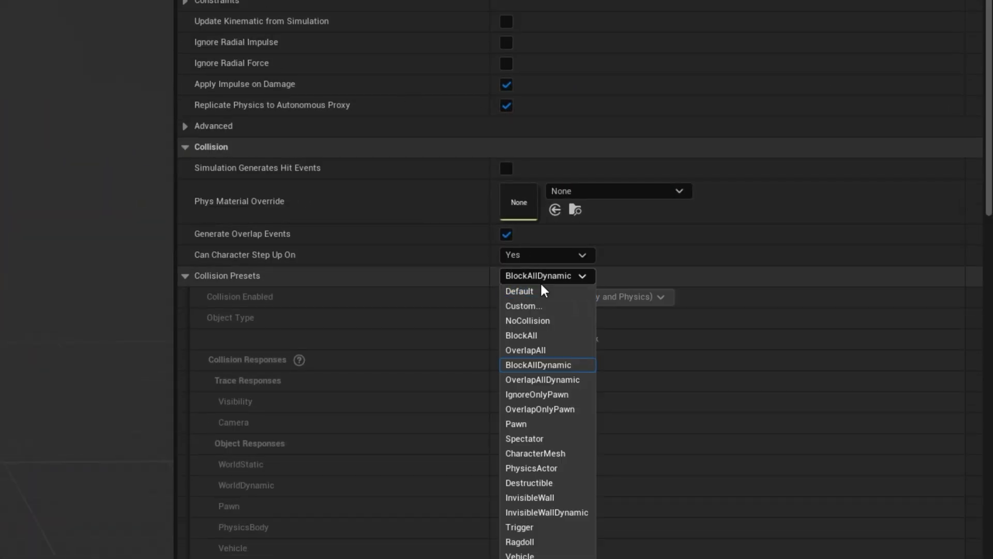
pyautogui.click(524, 305)
pyautogui.scroll(-1, 341, 349)
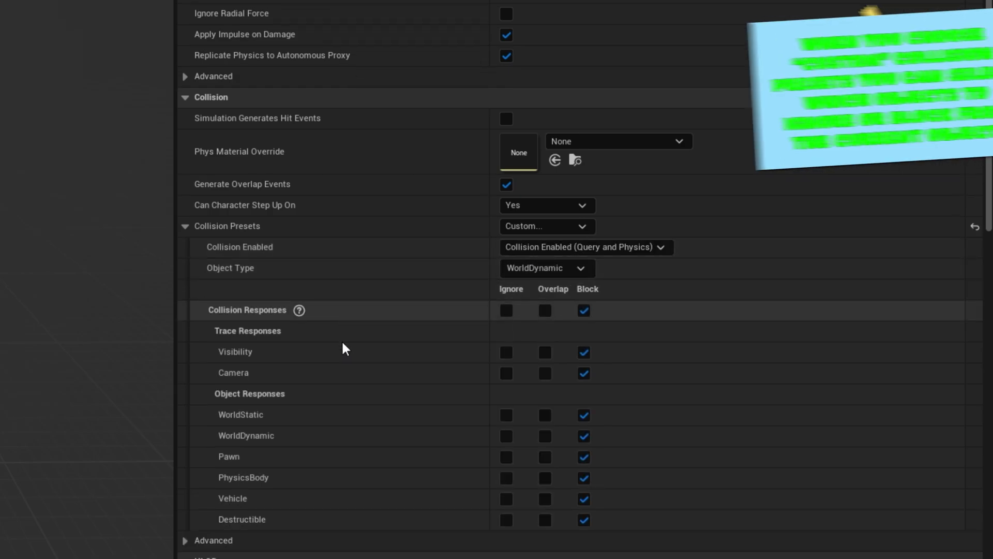
pyautogui.scroll(-1, 341, 349)
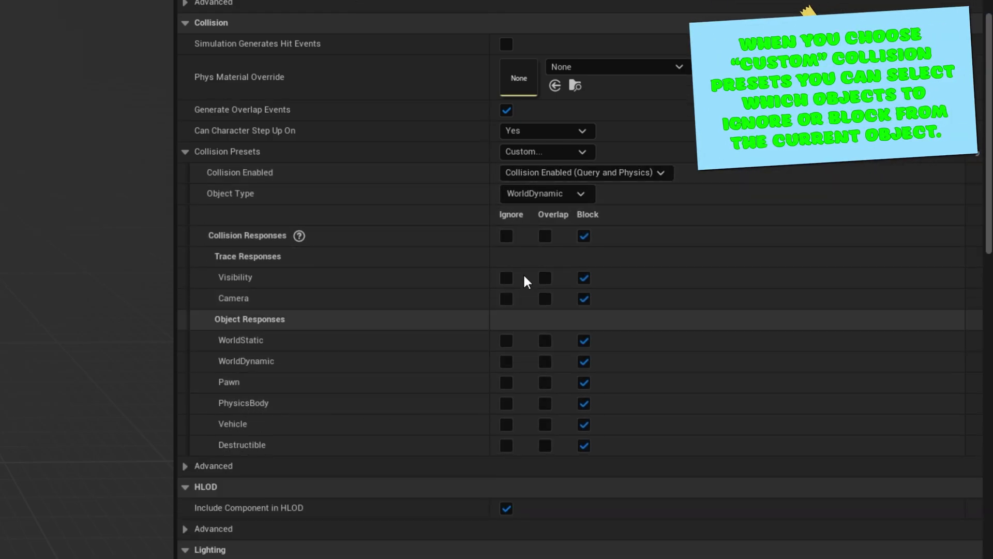
pyautogui.click(505, 404)
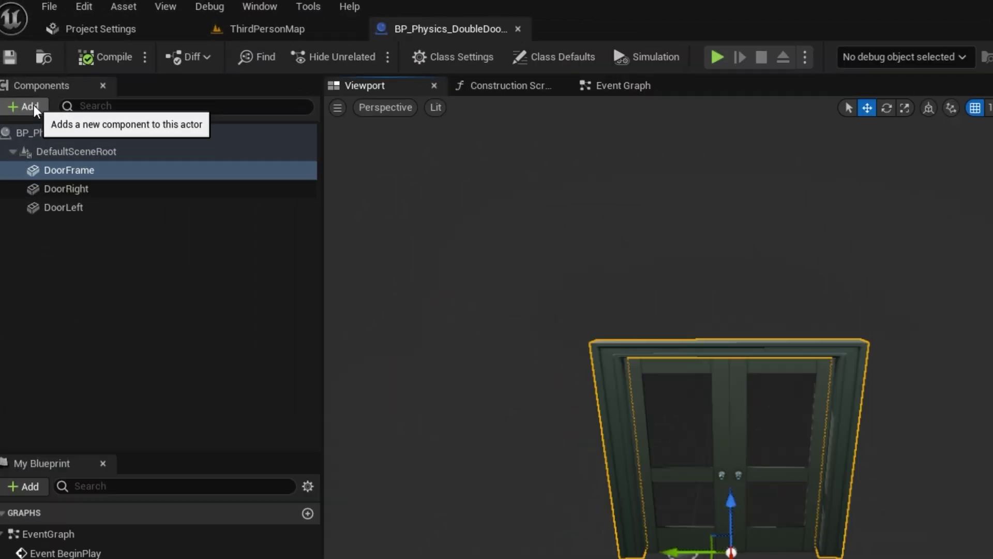
# Add a Physics Constraint, duplicate it, and parent the two under DoorLeft and DoorRight.
pyautogui.click(19, 55)
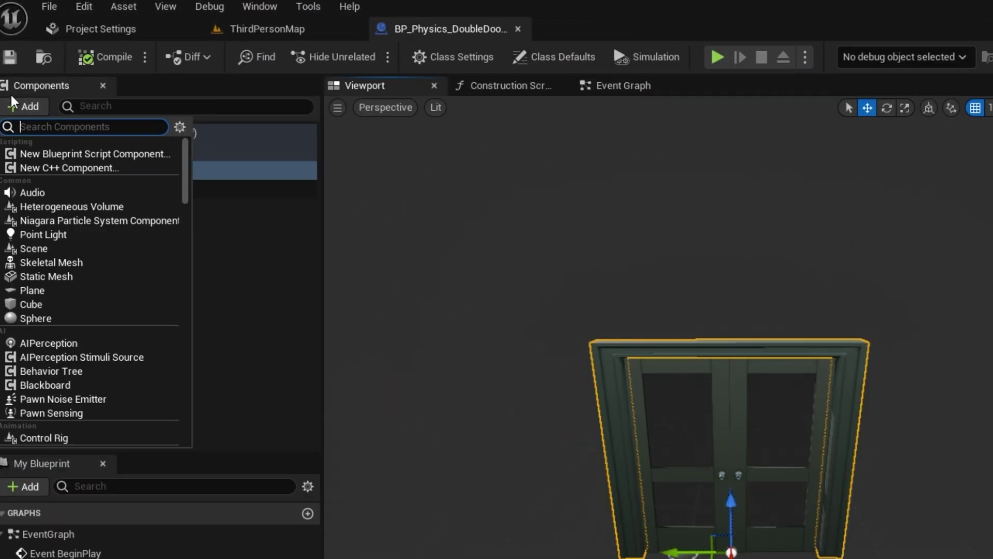
pyautogui.write('physi')
pyautogui.write('c')
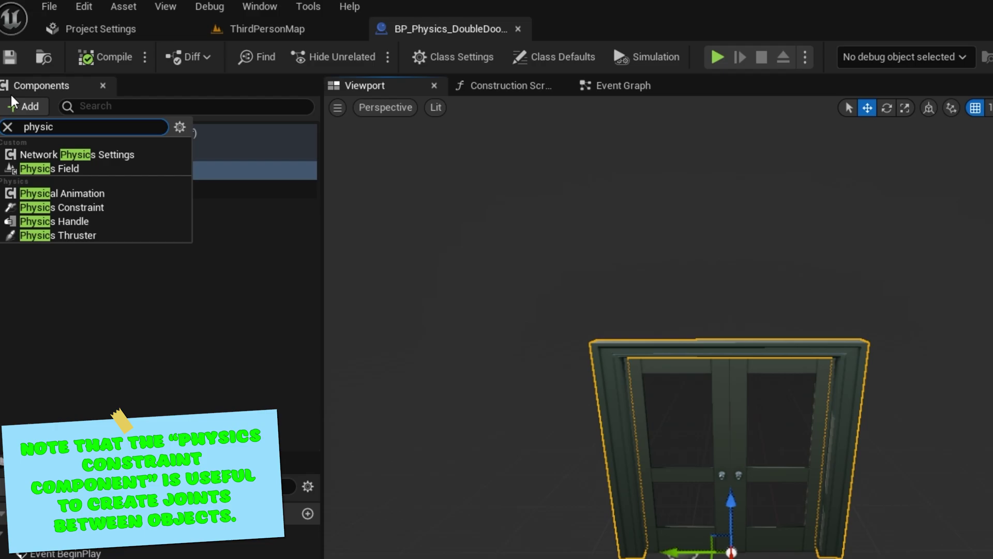
pyautogui.click(80, 207)
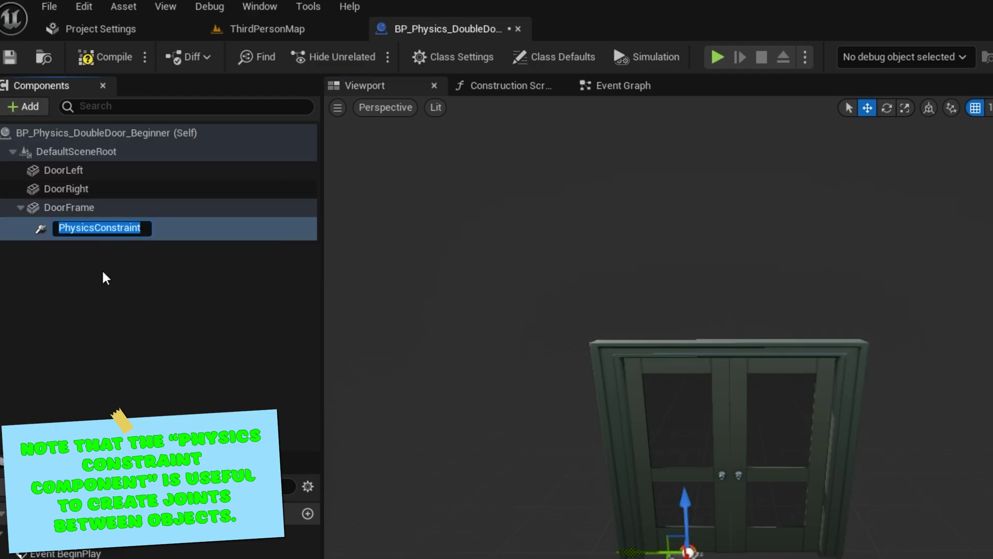
pyautogui.hotkey('ctrl', 'd')
pyautogui.click(105, 293)
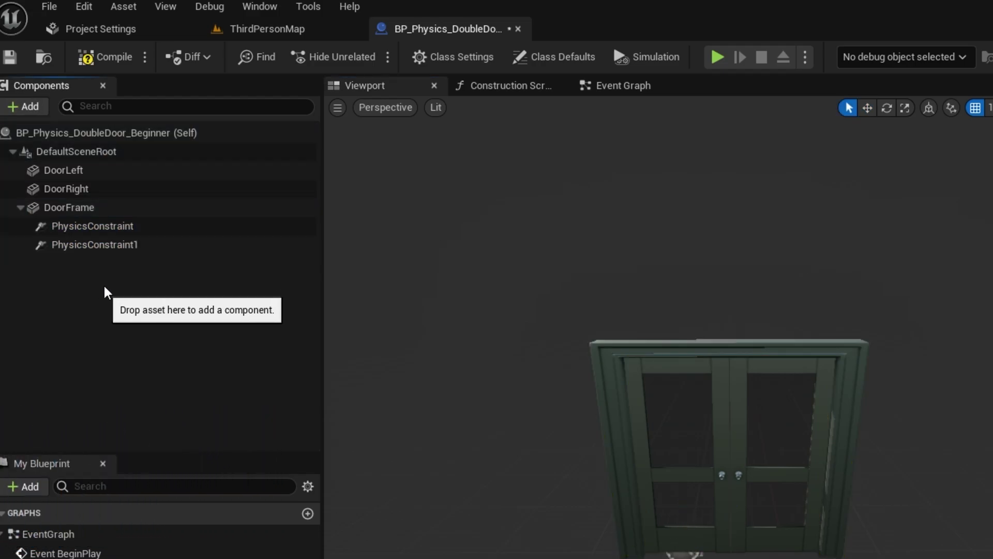
pyautogui.moveTo(92, 226); pyautogui.dragTo(63, 170)
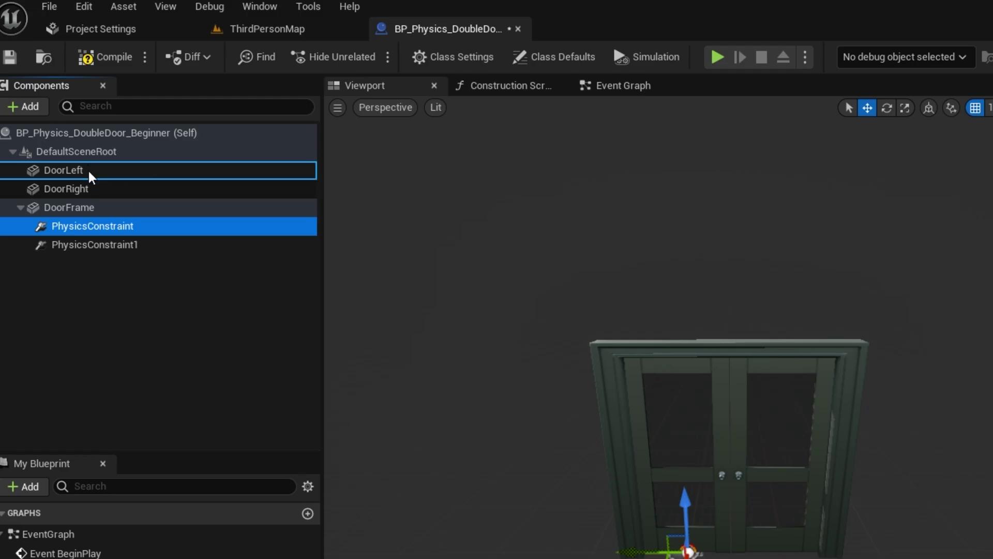
pyautogui.moveTo(95, 245); pyautogui.dragTo(65, 207)
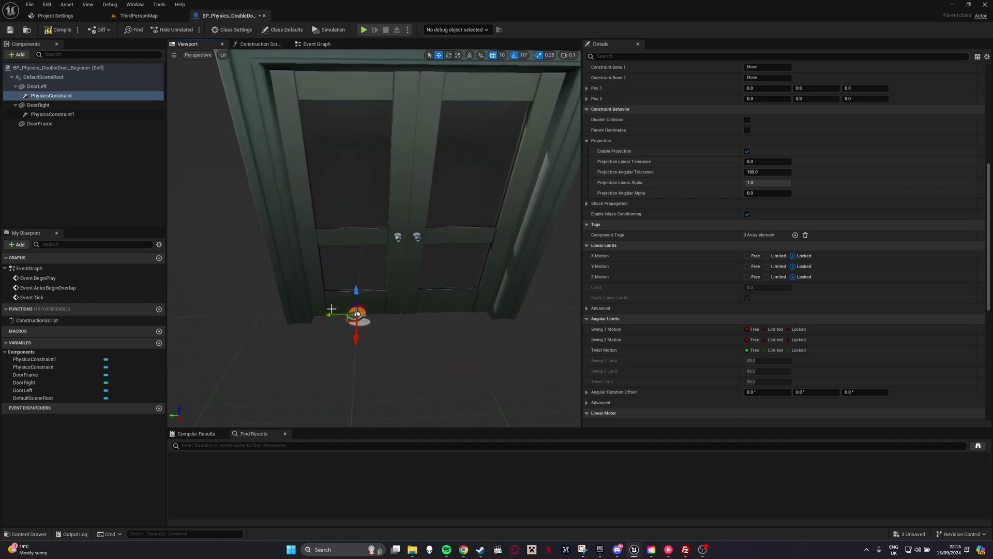
pyautogui.scroll(5, 776, 194)
pyautogui.scroll(3, 799, 156)
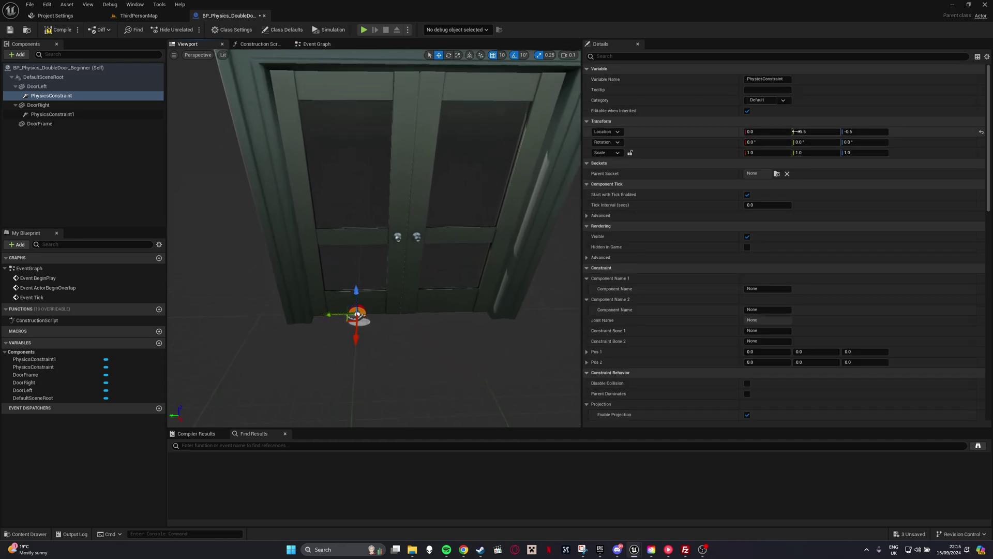
# Place DoorLeft's constraint at location 0,0,0 with a -90° Z rotation.
pyautogui.click(51, 95)
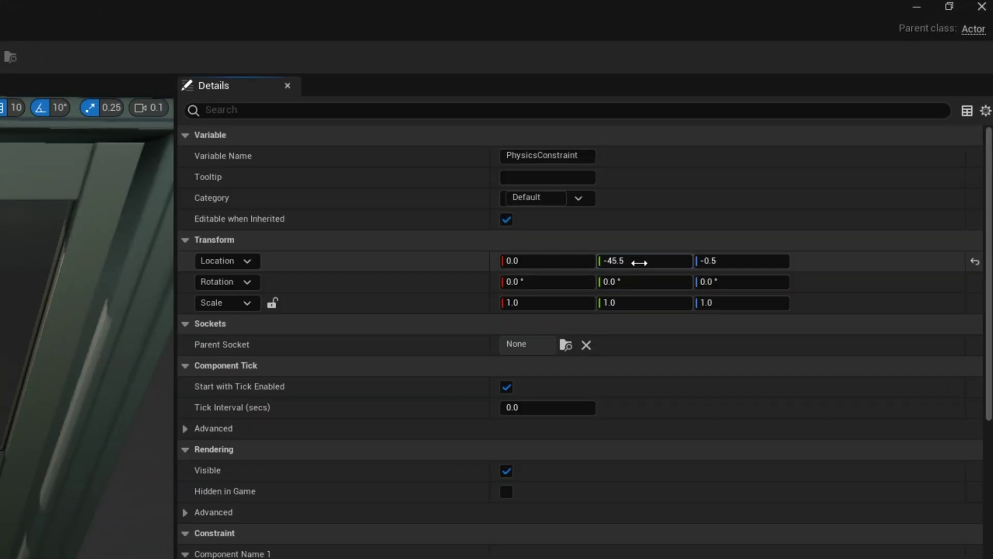
pyautogui.click(813, 131)
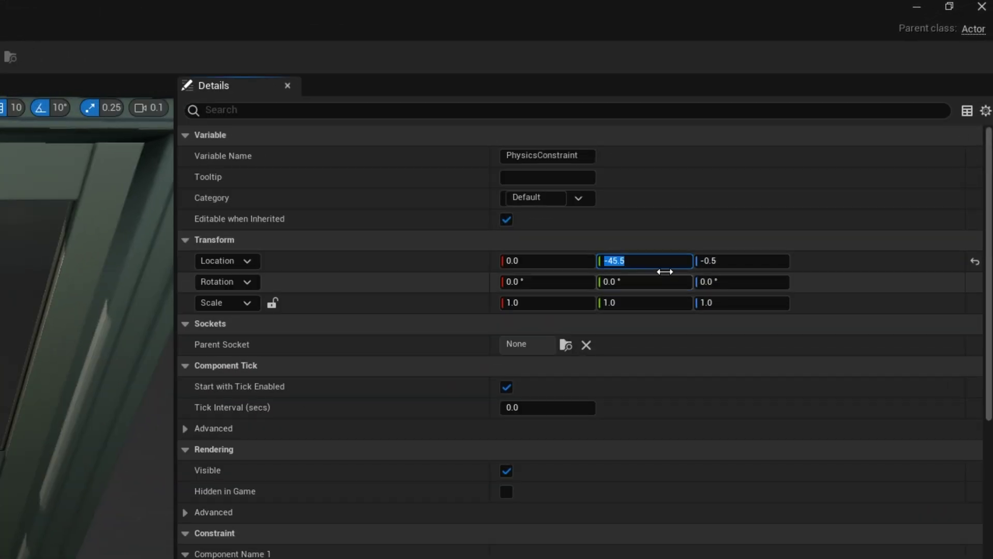
pyautogui.write('0')
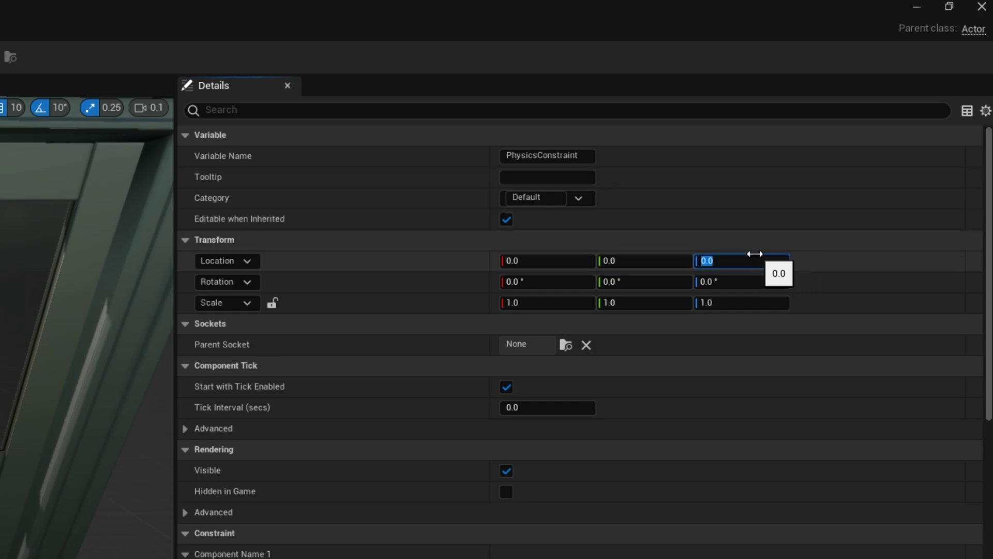
pyautogui.click(745, 281)
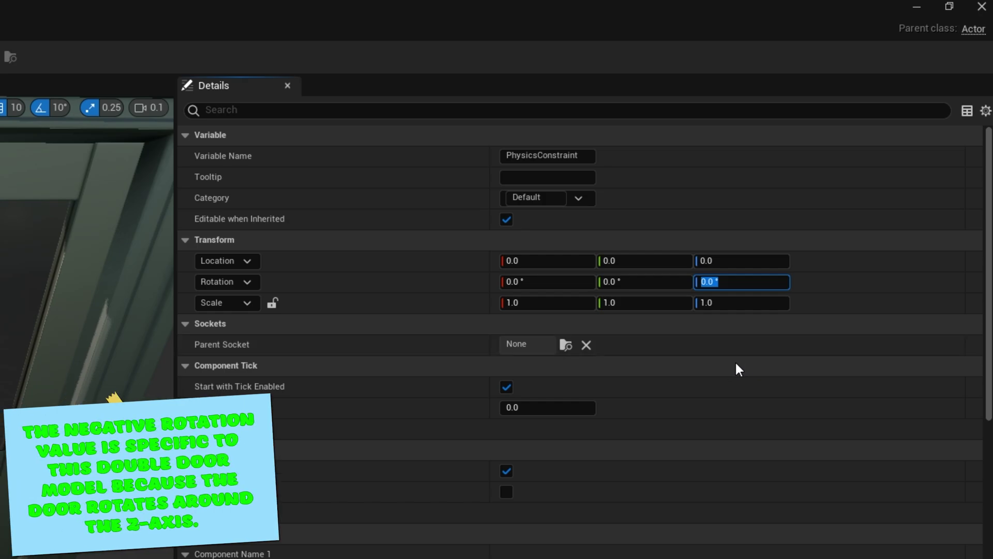
pyautogui.write('-90')
pyautogui.press('Return')
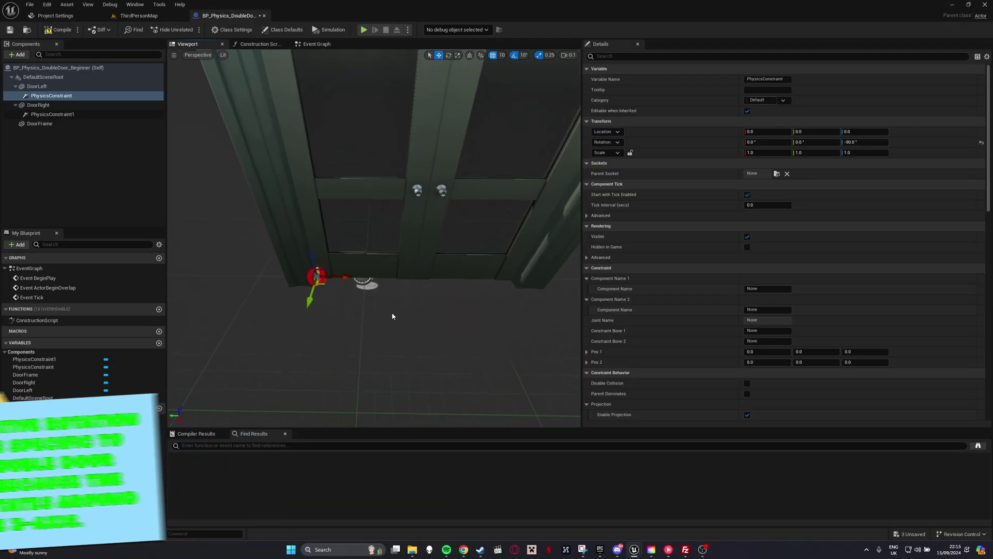
# Set DoorLeft's constraint to Swing 1 Limited at 90°, with Swing 2 and Twist Locked.
pyautogui.moveTo(393, 316); pyautogui.dragTo(418, 264, button='right')
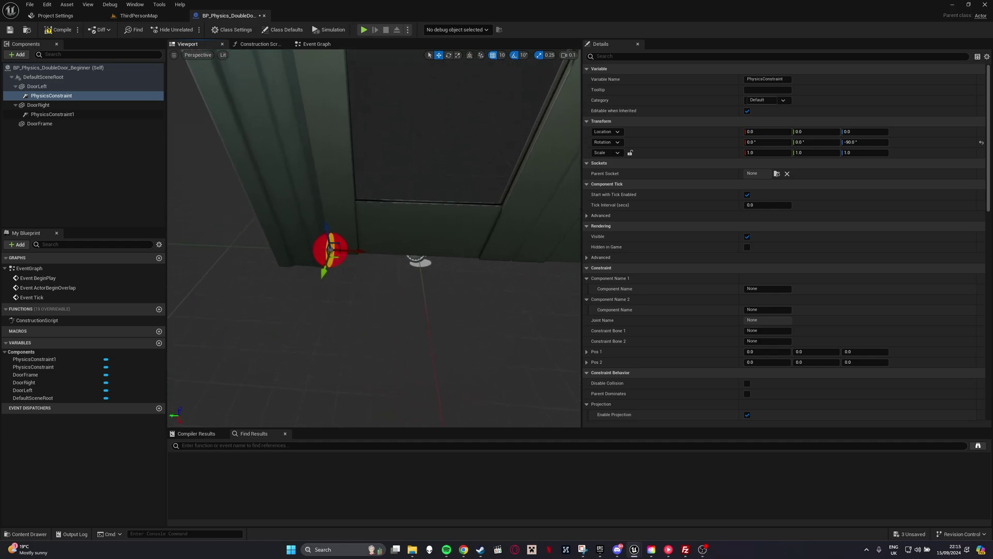
pyautogui.scroll(-5, 729, 322)
pyautogui.scroll(-3, 756, 326)
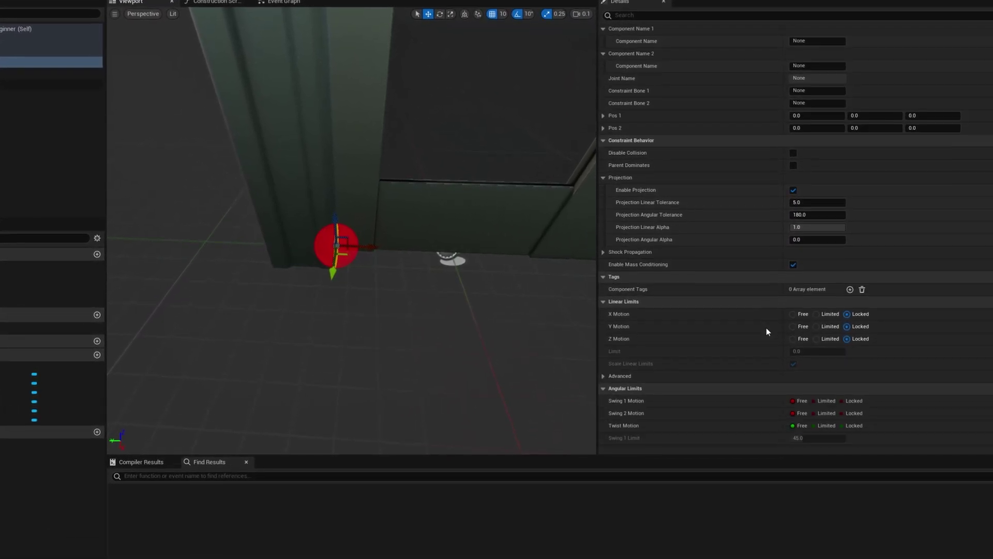
pyautogui.scroll(-2, 766, 328)
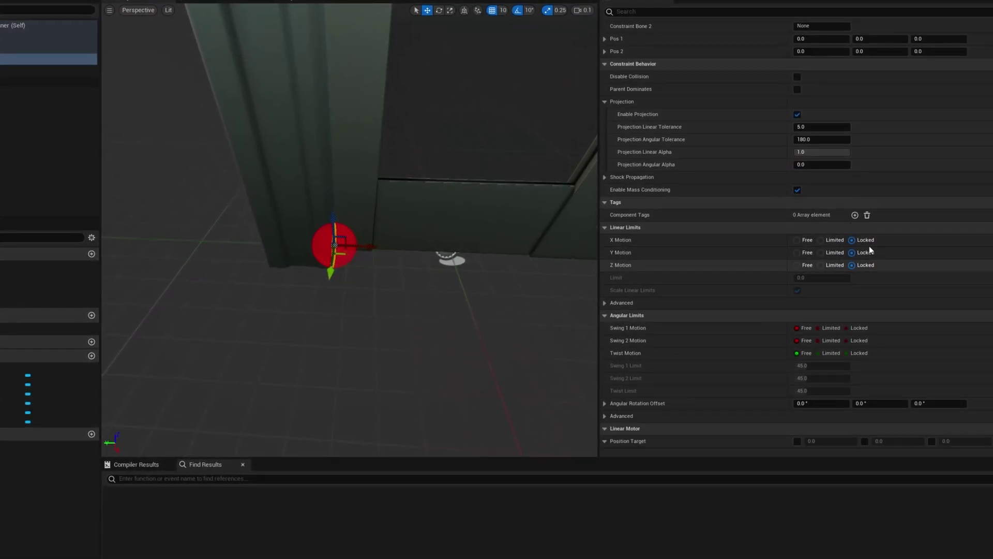
pyautogui.scroll(-2, 854, 244)
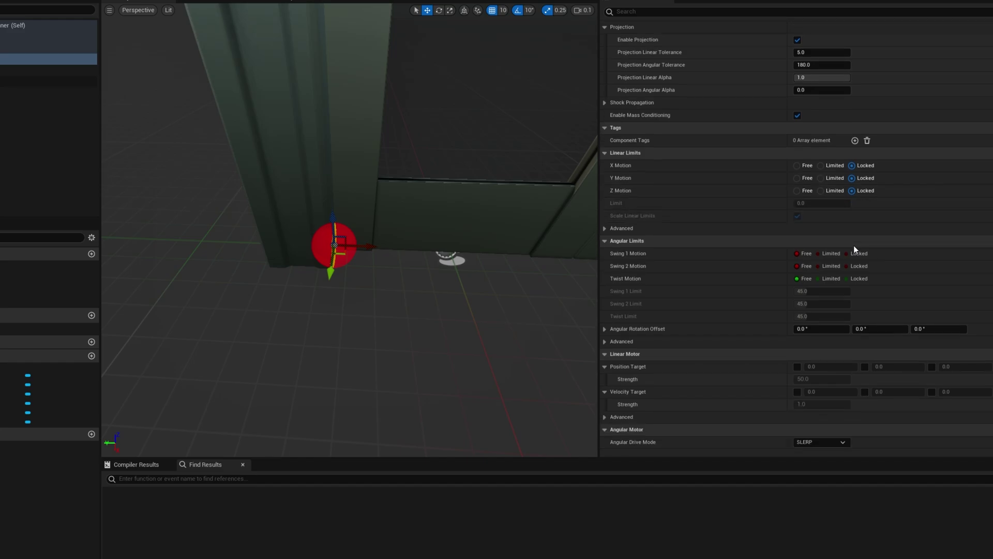
pyautogui.click(819, 254)
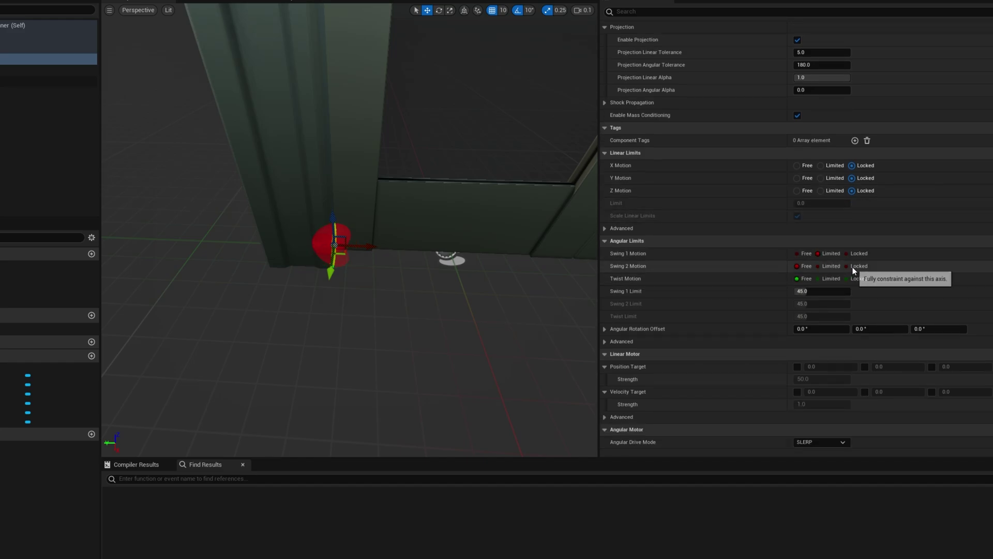
pyautogui.click(853, 266)
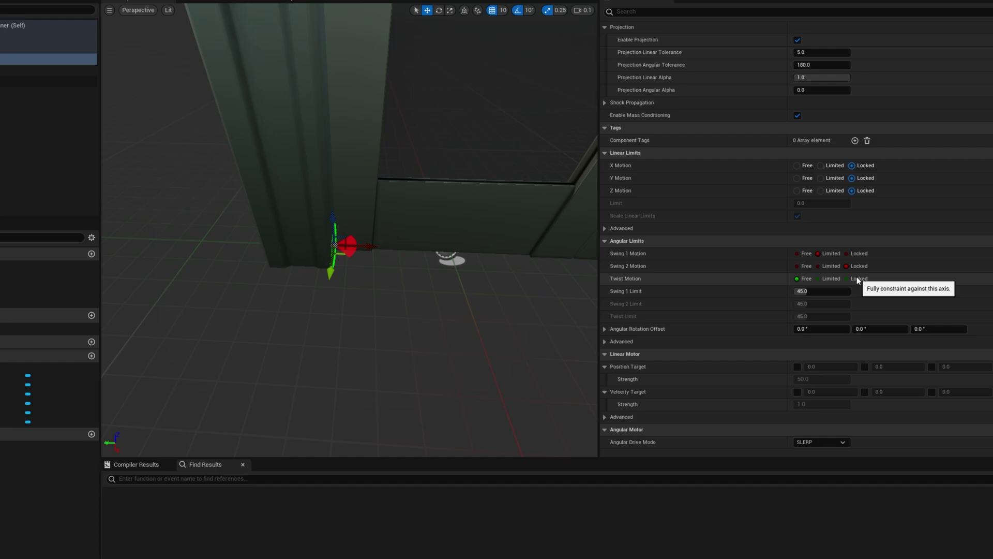
pyautogui.click(857, 278)
pyautogui.click(819, 291)
pyautogui.write('90')
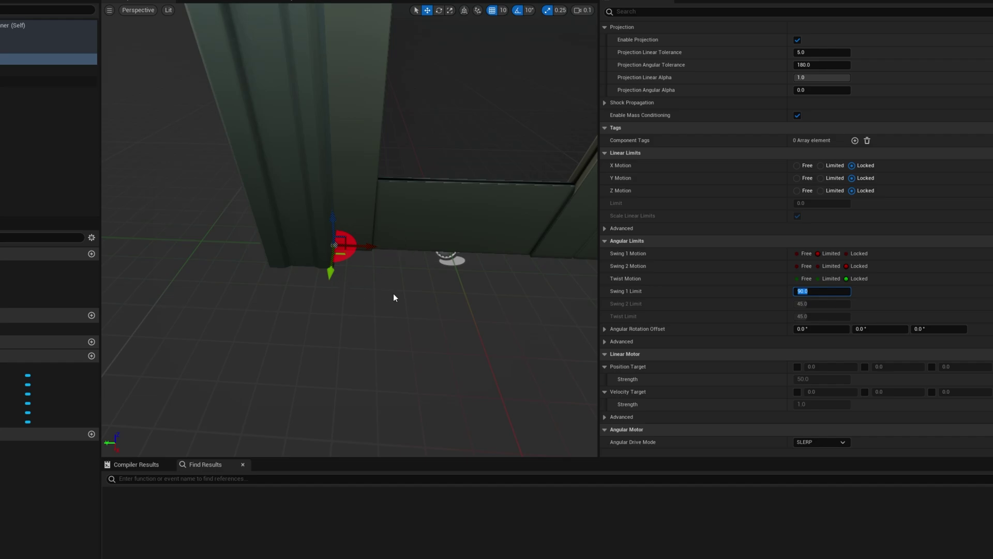
pyautogui.scroll(-3, 911, 350)
pyautogui.scroll(-2, 811, 365)
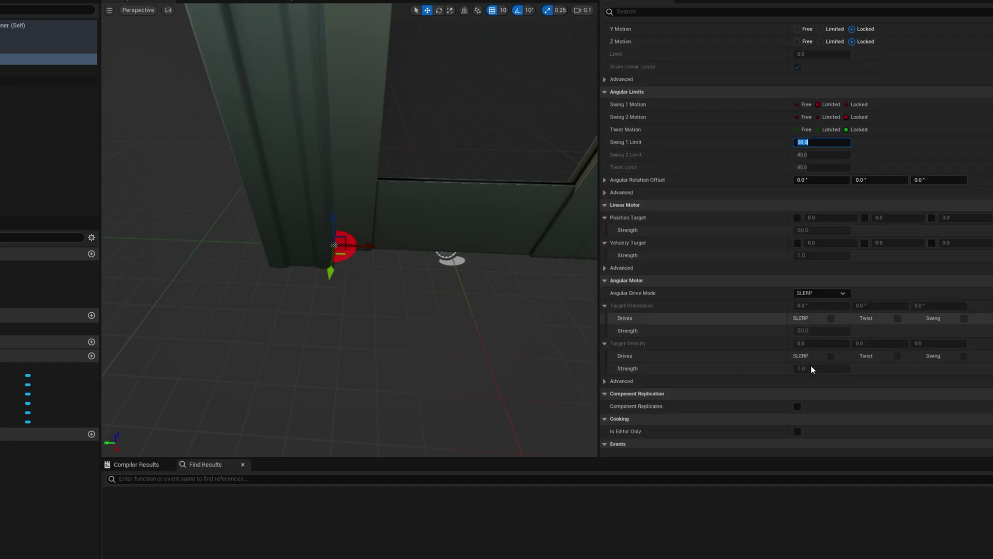
# Set the angular drive mode to Twist and Swing and enable the Swing drive.
pyautogui.click(820, 292)
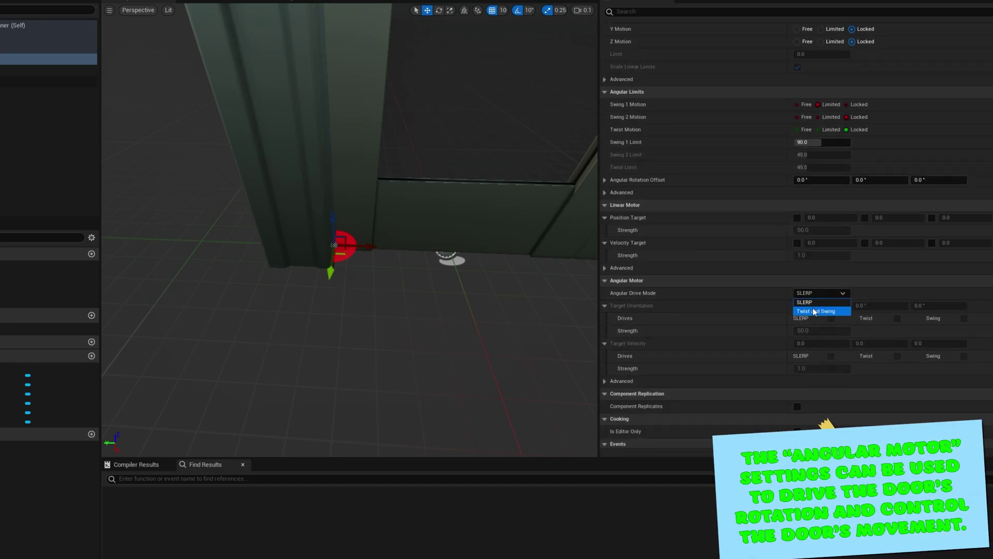
pyautogui.click(816, 317)
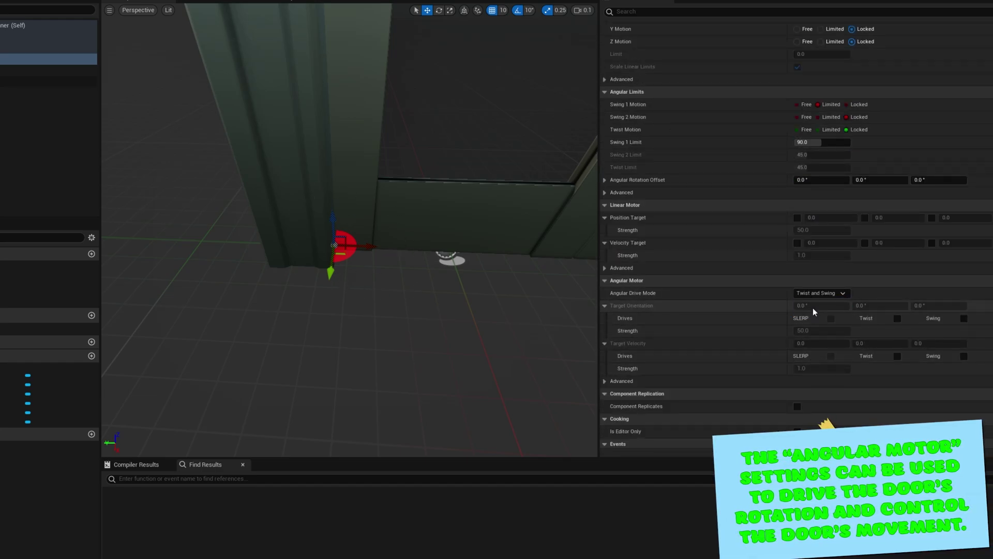
pyautogui.click(964, 318)
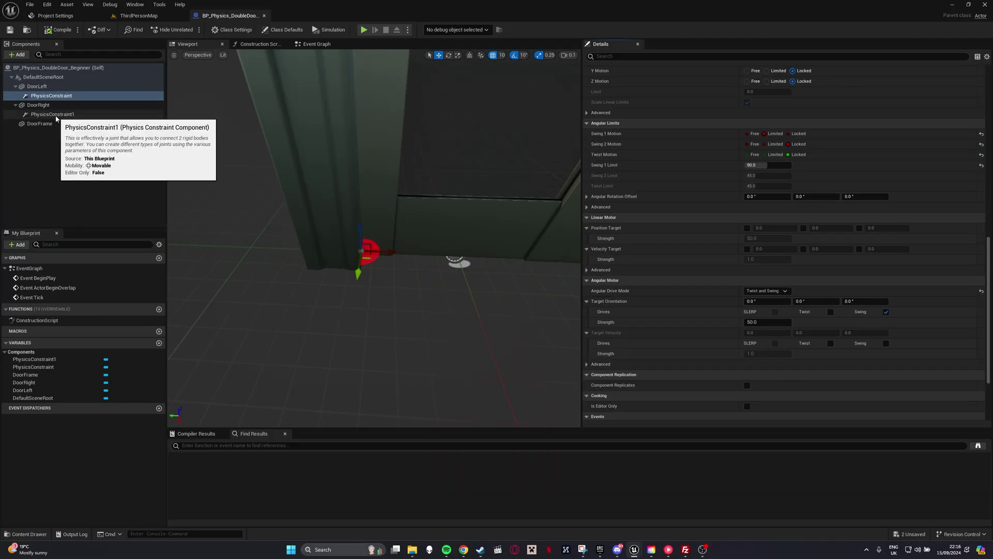
# Replace PhysicsConstraint1 with a duplicate of DoorLeft's constraint, parented under DoorRight.
pyautogui.click(55, 115)
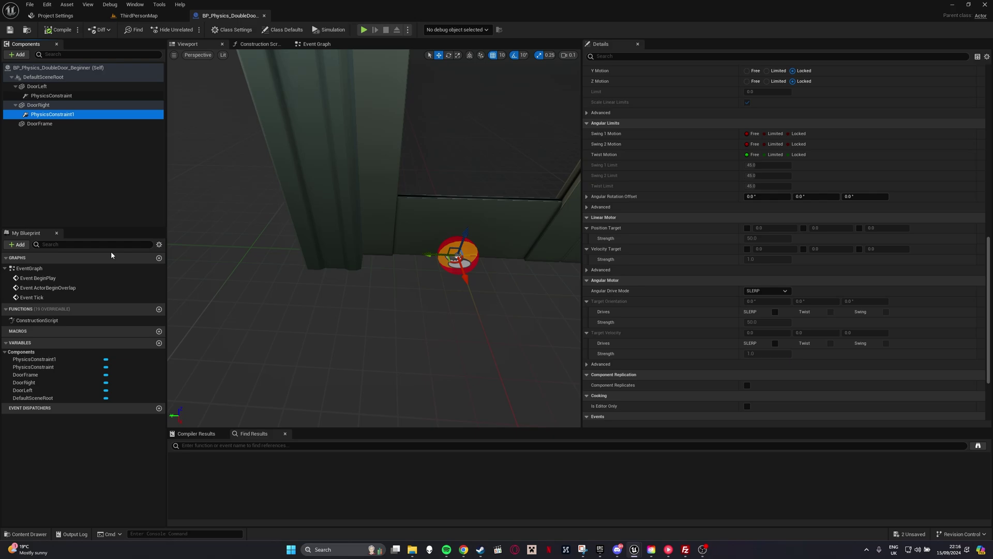
pyautogui.press('Delete')
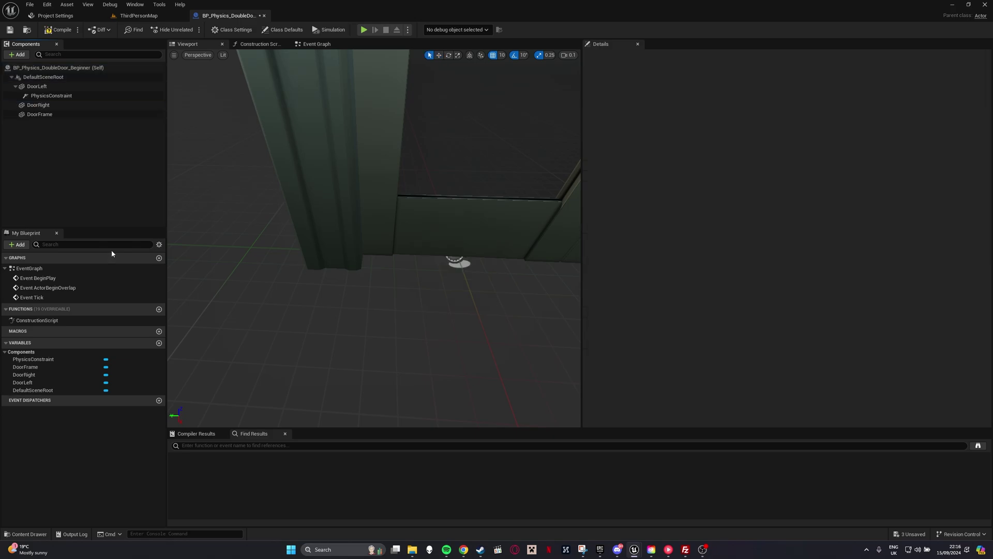
pyautogui.click(70, 97)
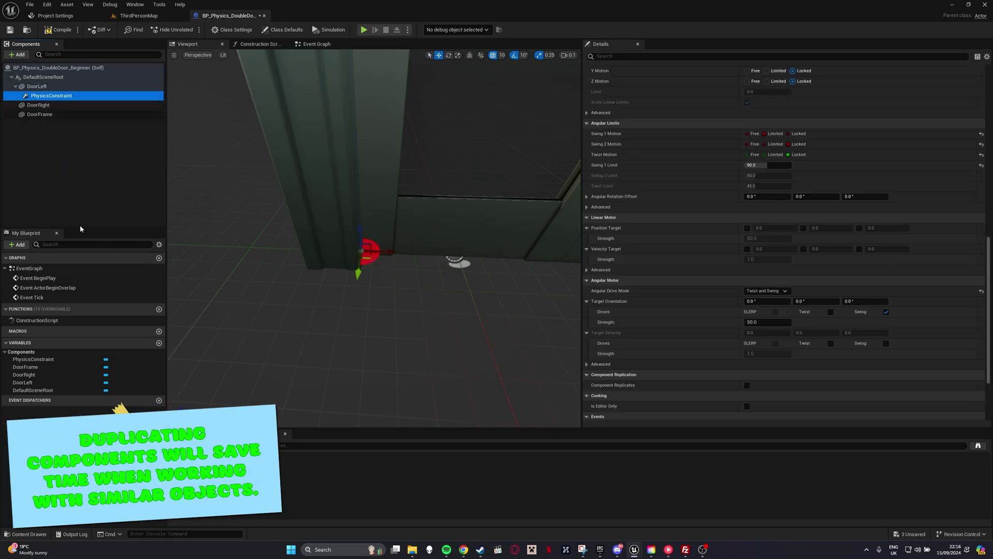
pyautogui.hotkey('ctrl', 'd')
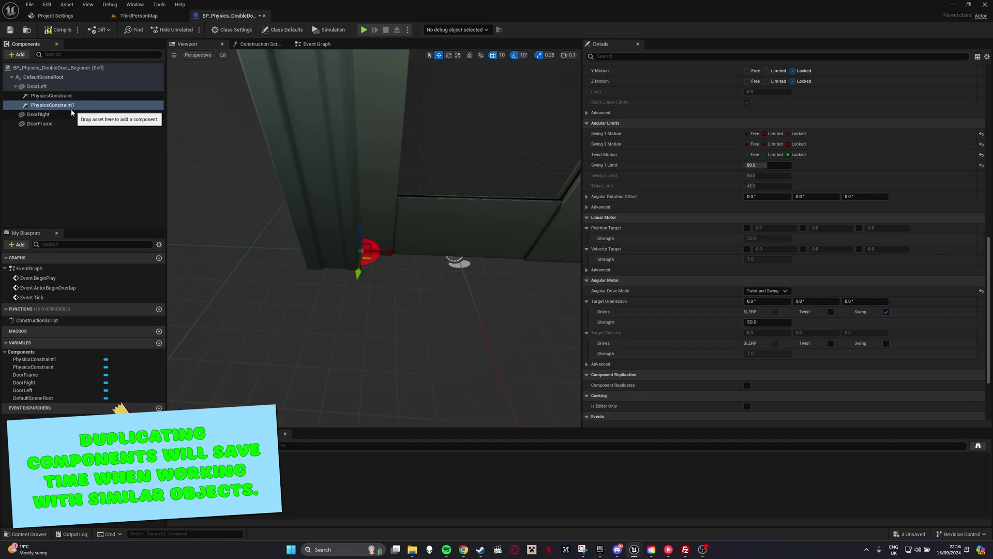
pyautogui.moveTo(51, 105); pyautogui.dragTo(39, 114)
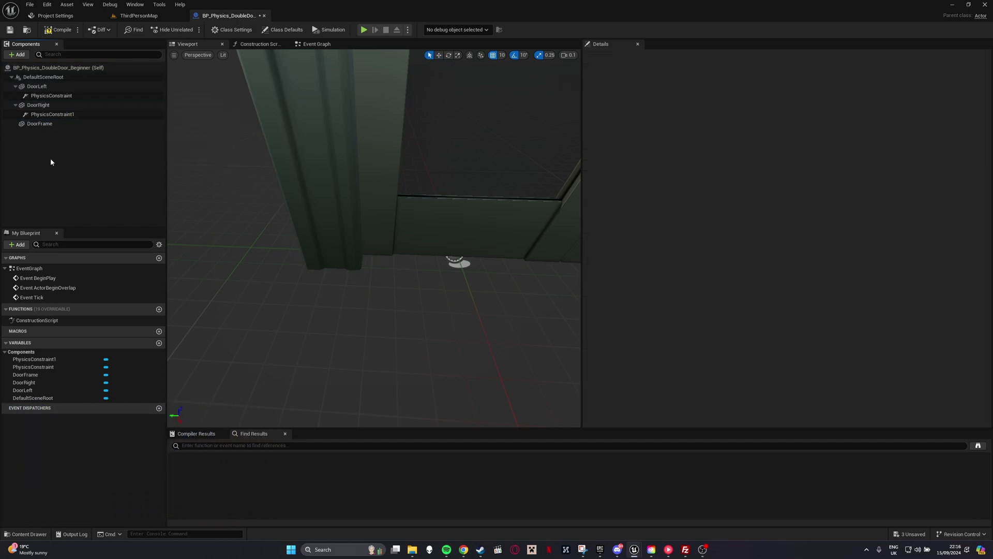
# Set the DoorRight constraint's Location Y offset to 0.
pyautogui.moveTo(457, 261); pyautogui.dragTo(233, 264, button='right')
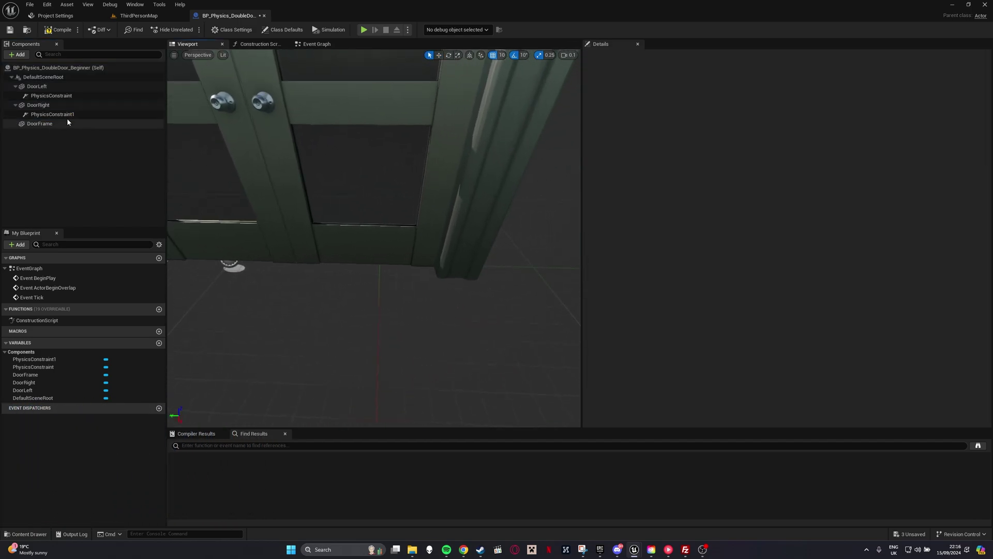
pyautogui.click(51, 114)
pyautogui.moveTo(388, 233); pyautogui.dragTo(349, 218, button='right')
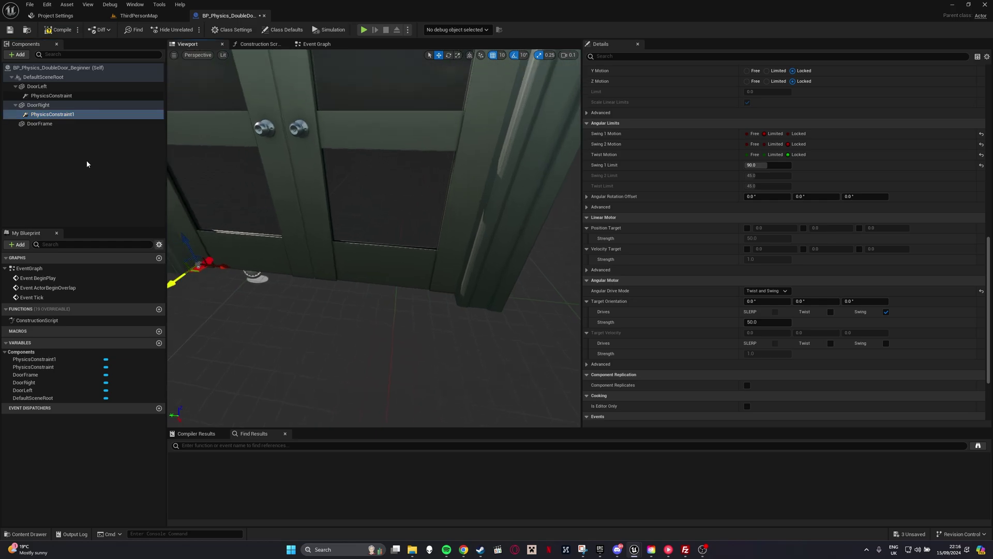
pyautogui.click(51, 96)
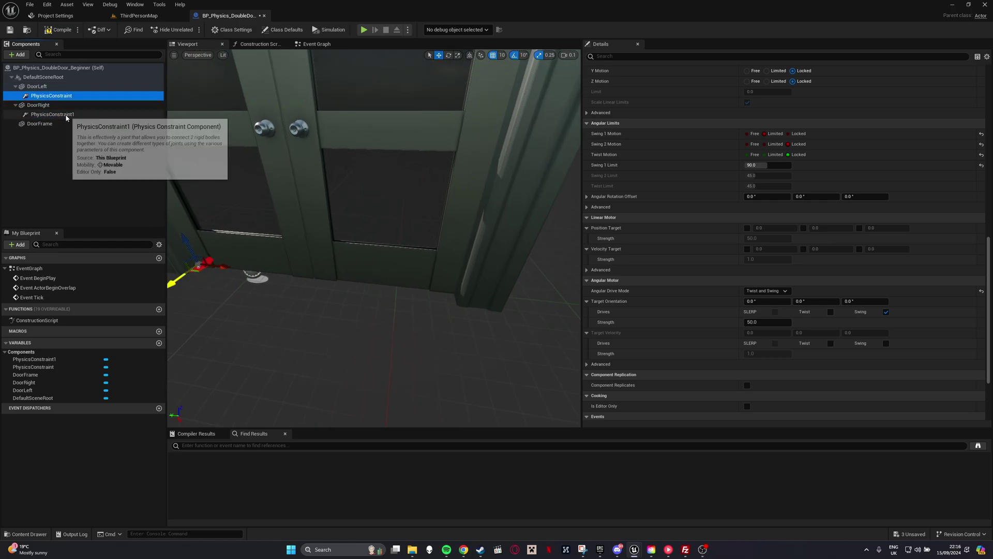
pyautogui.click(52, 114)
pyautogui.scroll(10, 750, 214)
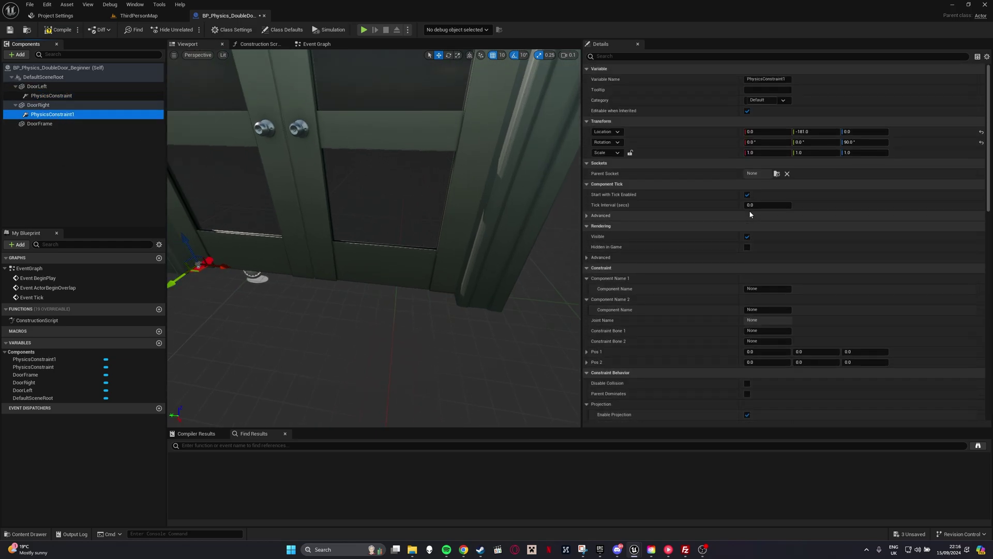
pyautogui.click(816, 131)
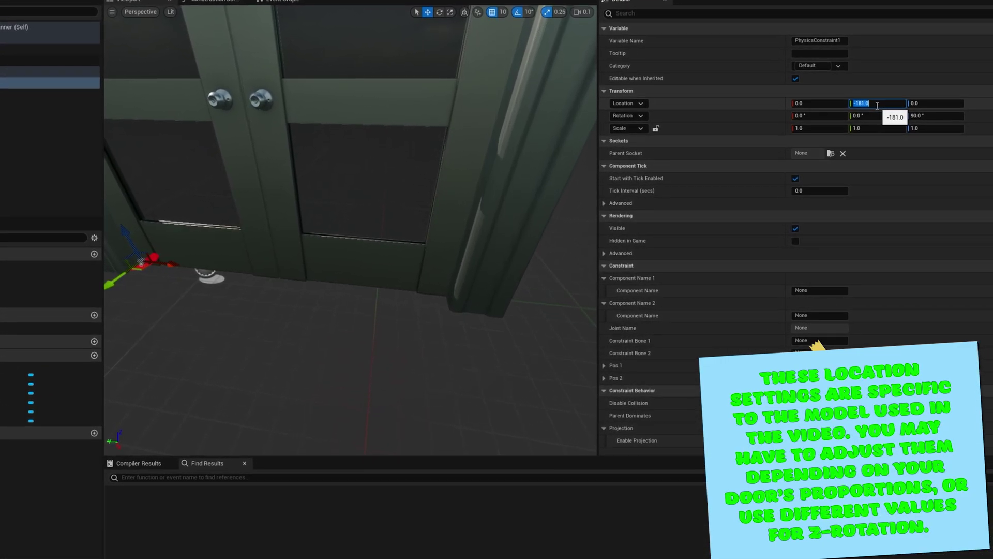
pyautogui.write('0')
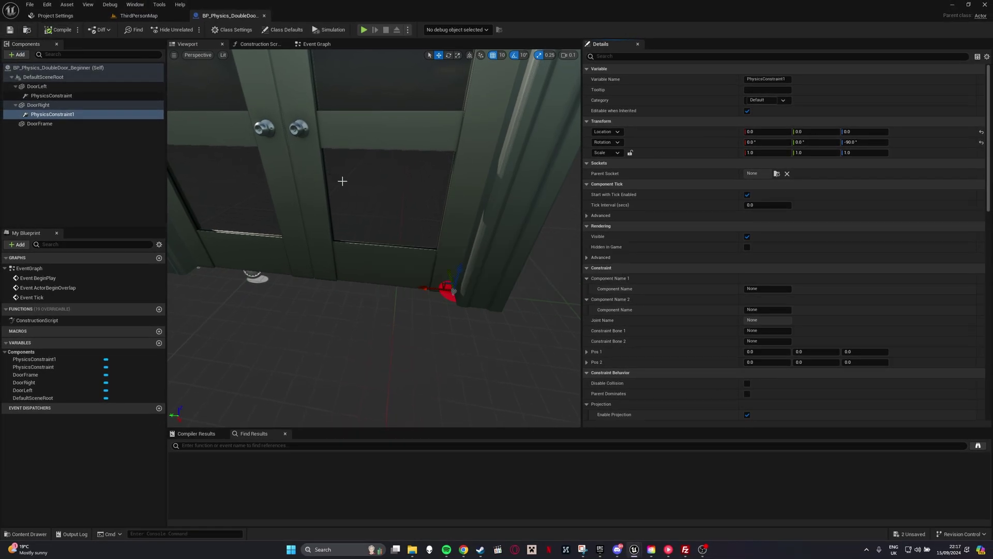
# Orbit the viewport to view the whole double door and its hinge from above.
pyautogui.moveTo(342, 181); pyautogui.dragTo(350, 188, button='right')
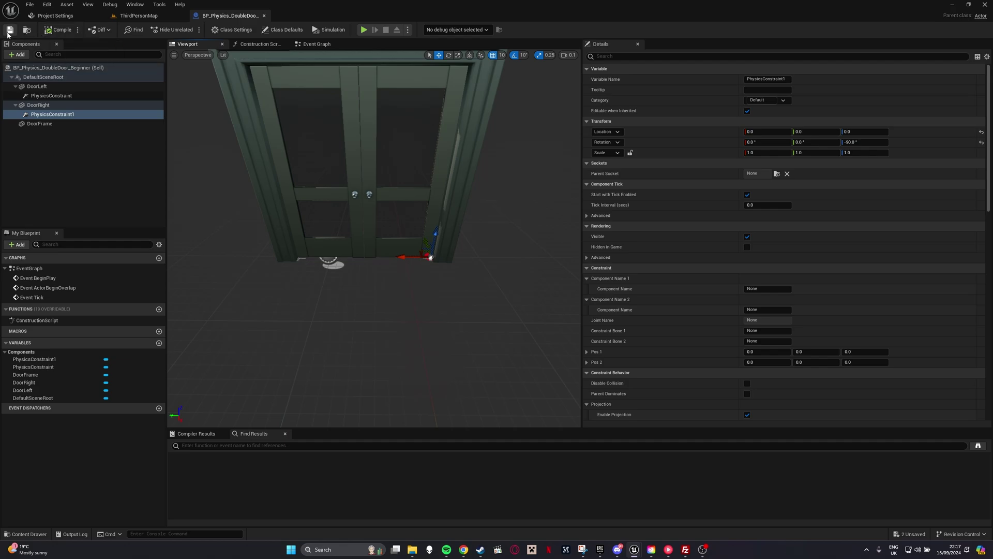
pyautogui.moveTo(357, 194)
pyautogui.mouseDown(button='right')
pyautogui.moveTo(365, 179)
pyautogui.moveTo(361, 186)
pyautogui.mouseUp(button='right')
# Set Component Name 1 to DoorLeft/DoorRight and Component Name 2 to DoorFrame on the constraints.
pyautogui.click(52, 96)
pyautogui.write('DoorLeft')
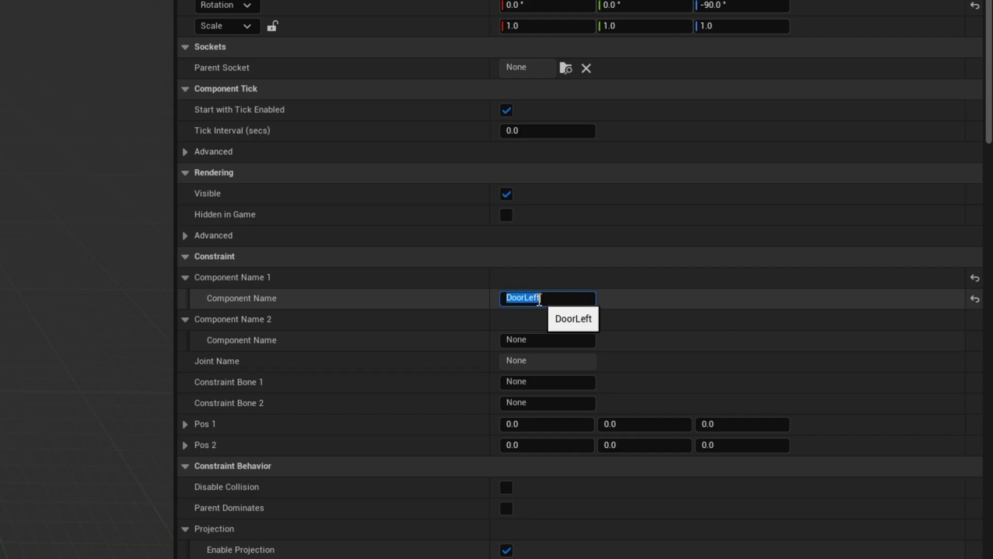
pyautogui.press('Return')
pyautogui.click(532, 339)
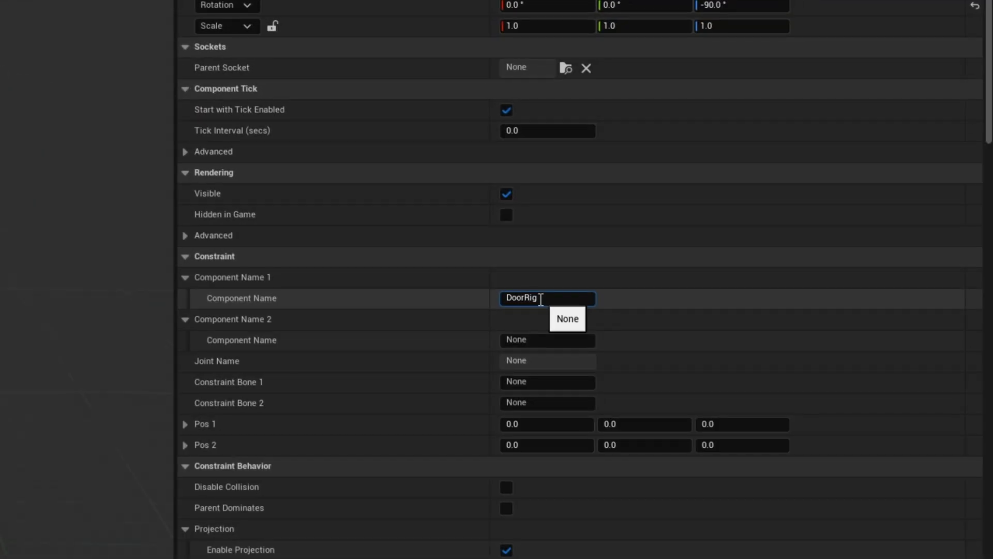
pyautogui.click(534, 340)
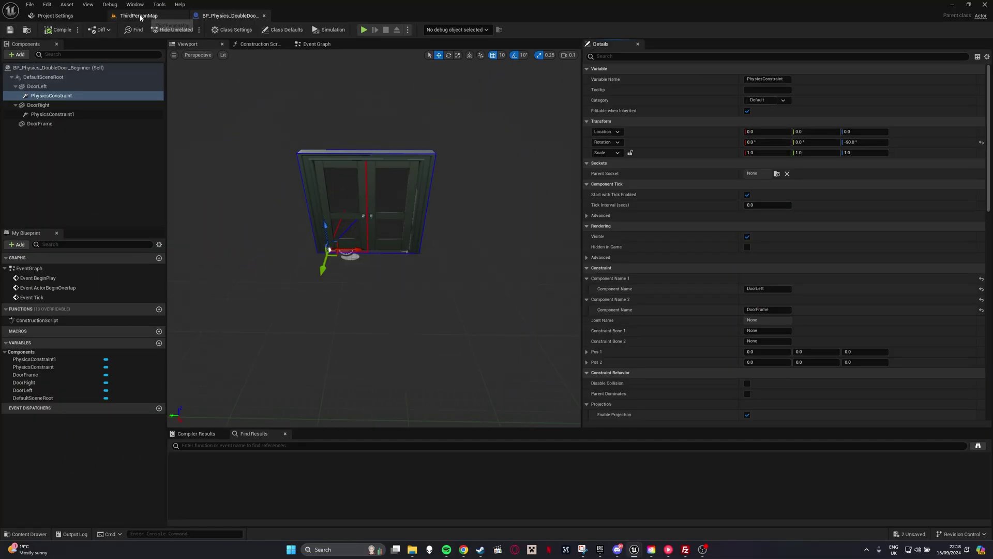
# Place the double door in ThirdPersonMap and walk the character through it in Play.
pyautogui.click(141, 16)
pyautogui.moveTo(290, 247); pyautogui.dragTo(341, 155)
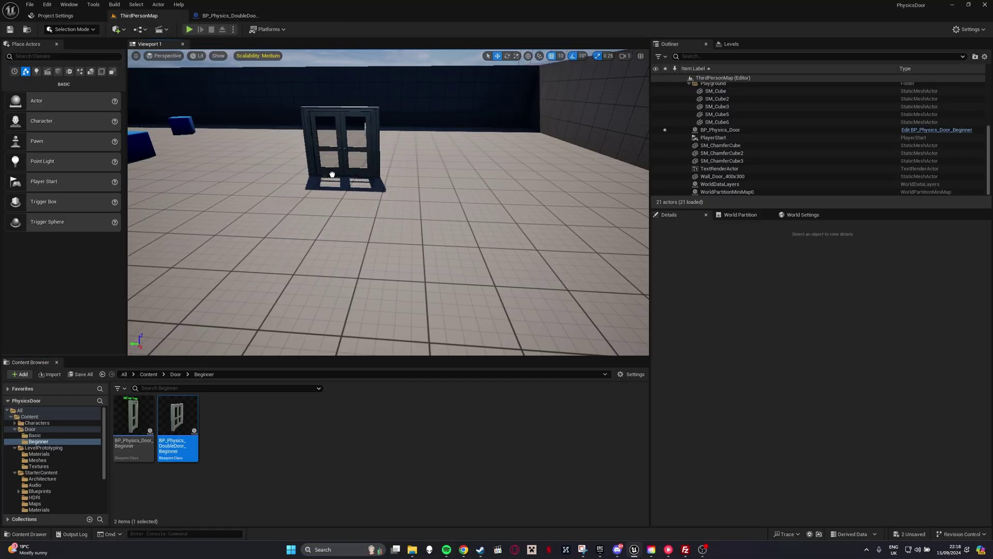
pyautogui.click(189, 30)
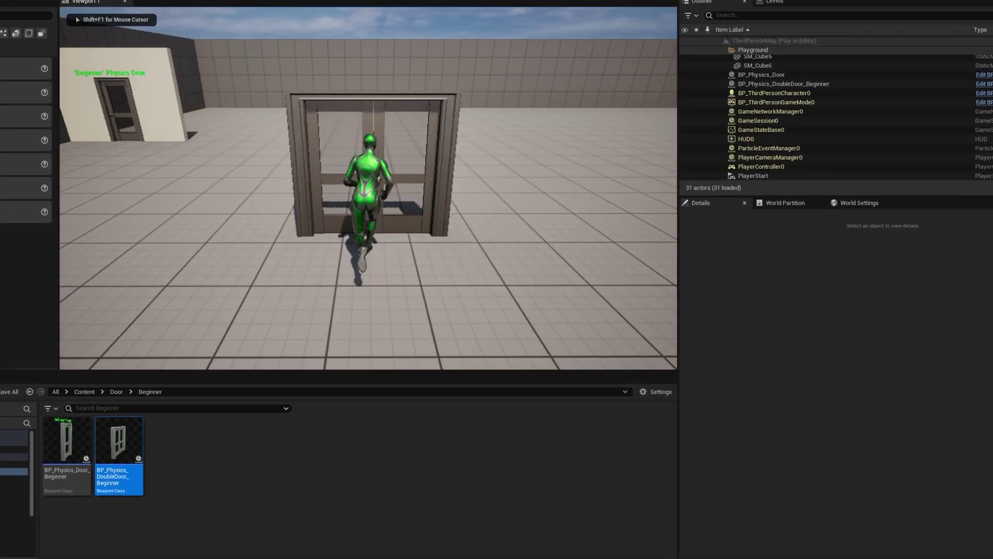
pyautogui.press('w')
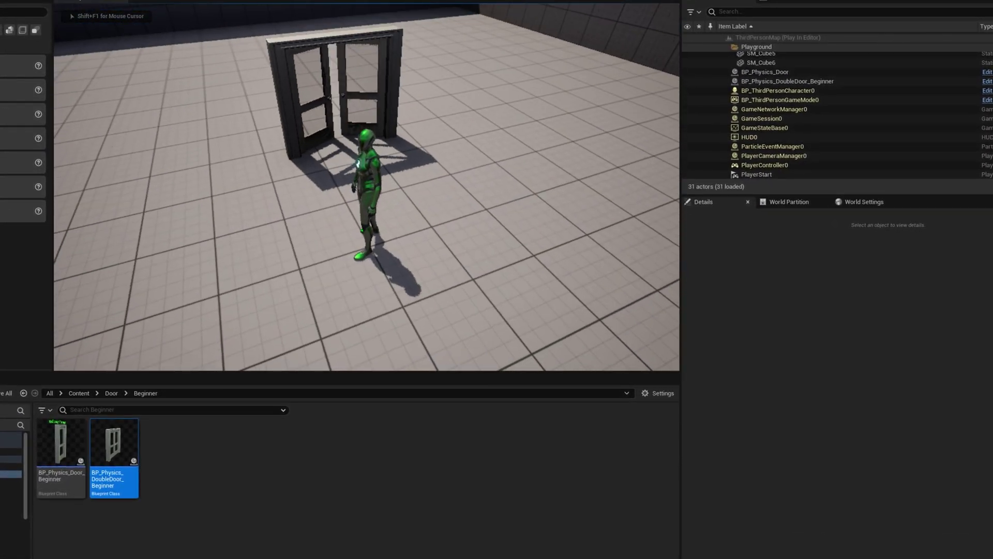
pyautogui.moveTo(388, 186); pyautogui.dragTo(341, 187)
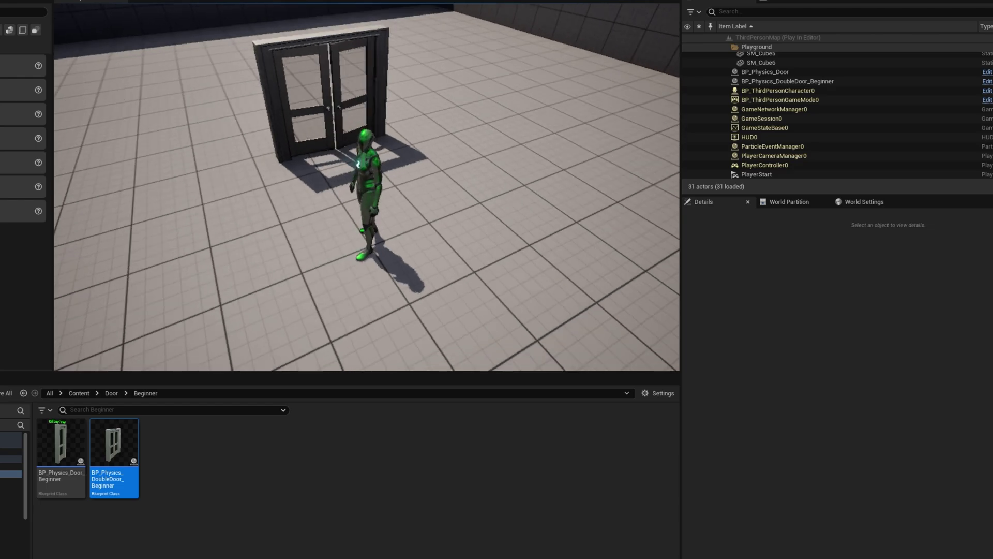
pyautogui.press('w')
pyautogui.press('w')
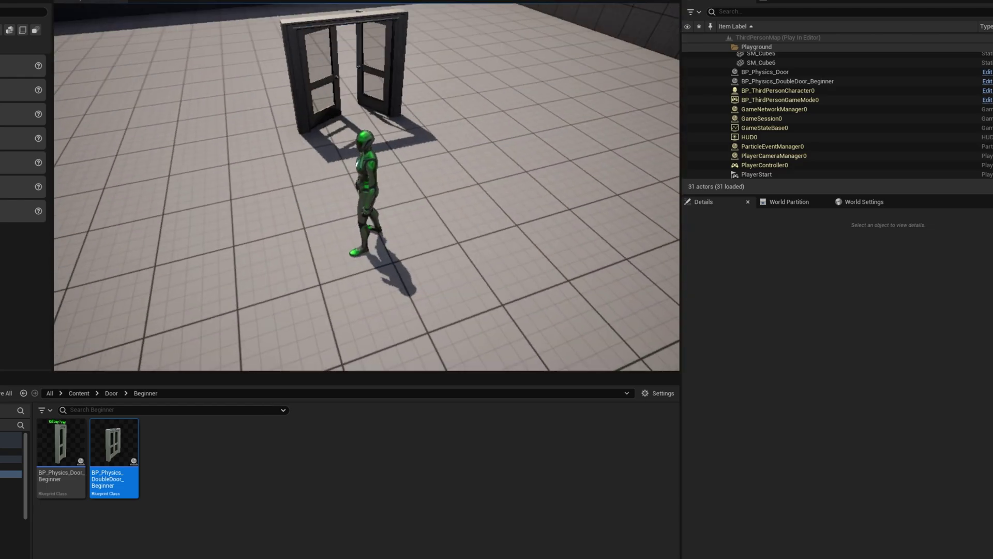
# Stop play, open BP_Physics_DoubleDoor_Beginner, and set DoorLeft's Angular Damping to 20.
pyautogui.press('Escape')
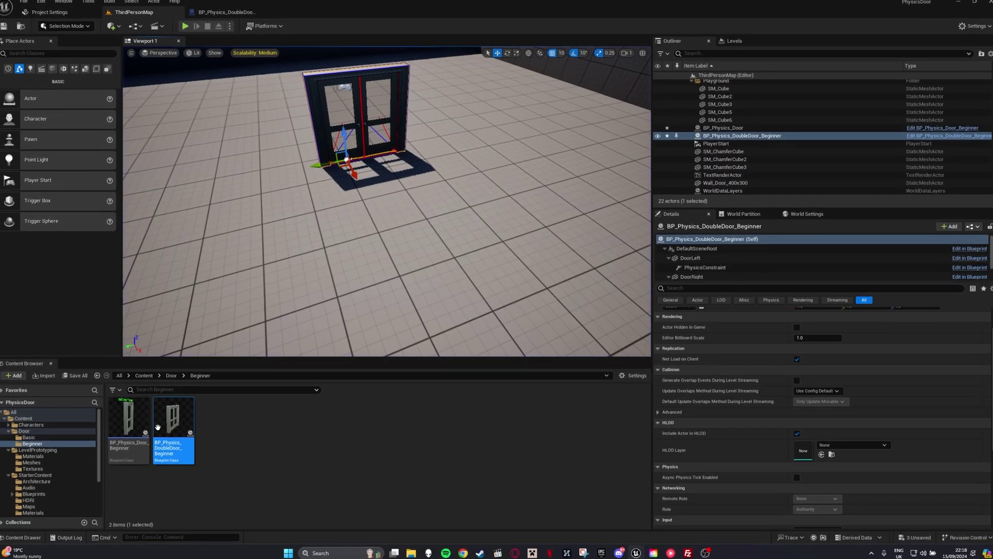
pyautogui.doubleClick(159, 431)
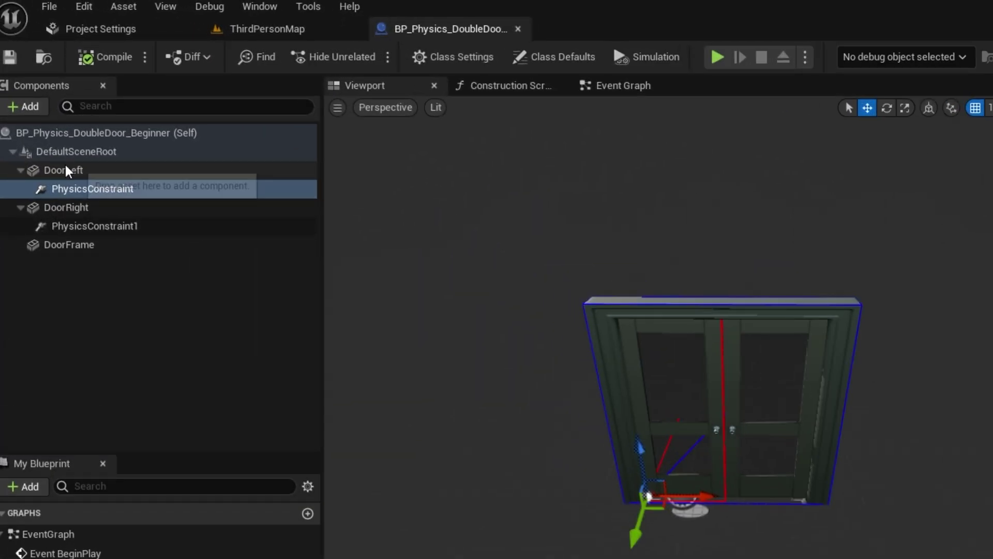
pyautogui.click(66, 165)
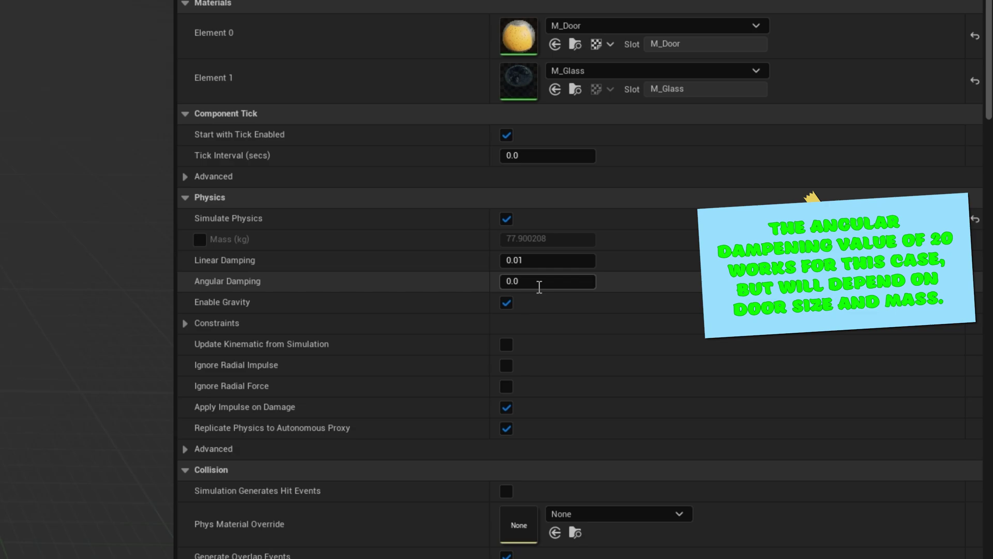
pyautogui.click(538, 282)
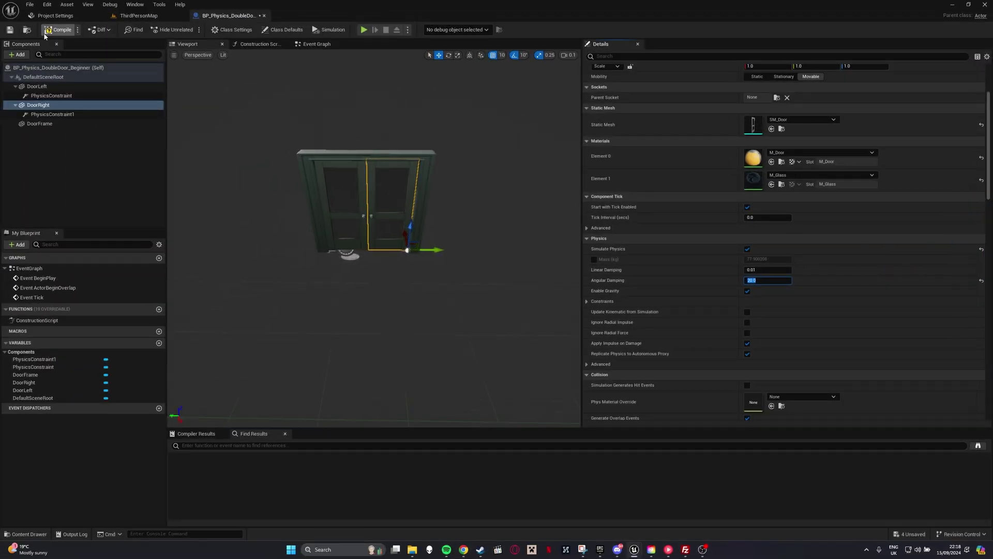
# Play ThirdPersonMap, walk the character through the damped doors, then stop.
pyautogui.click(143, 16)
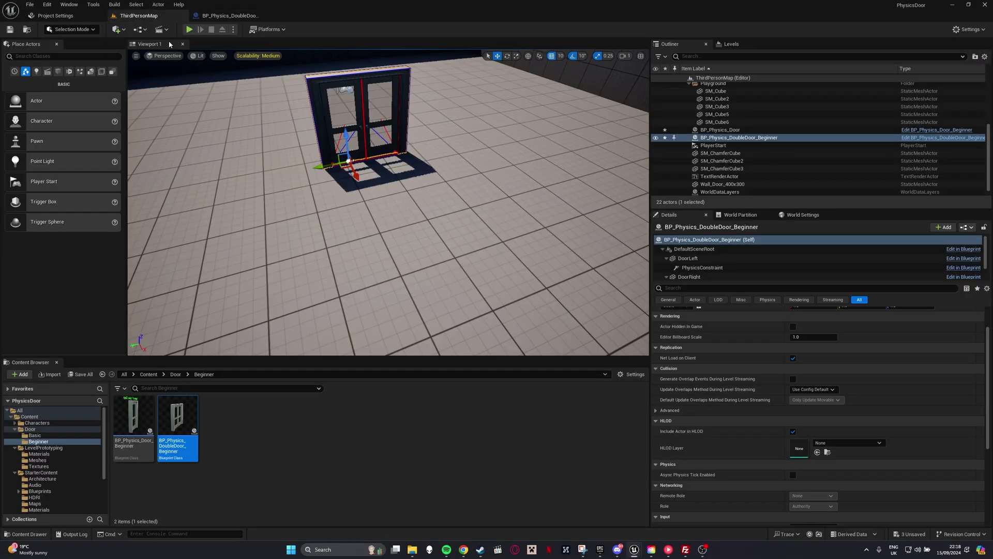
pyautogui.click(189, 30)
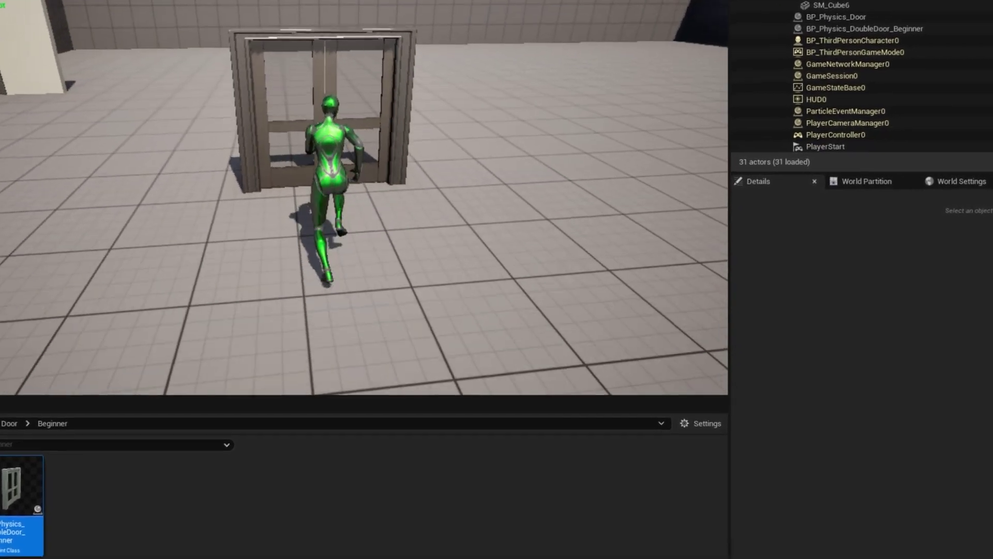
pyautogui.press('w')
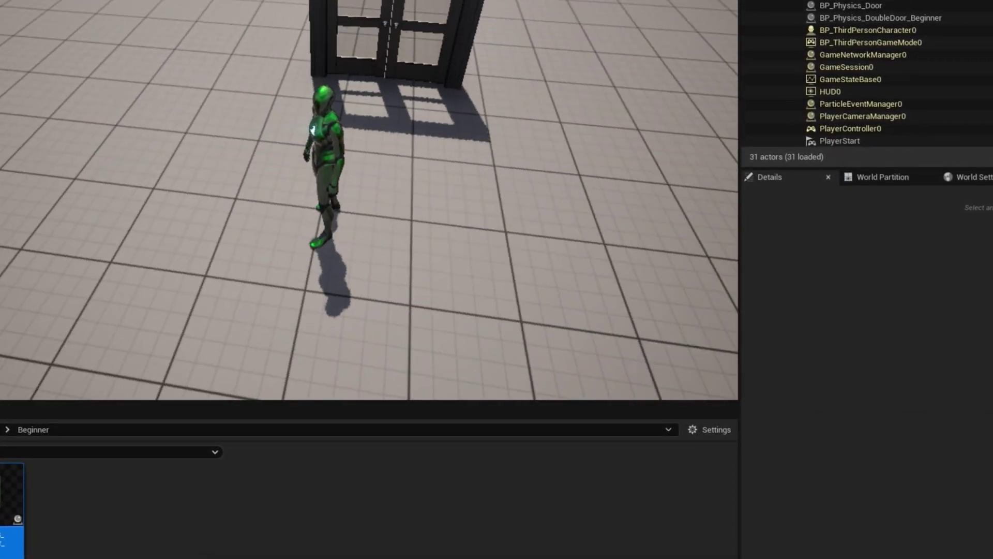
pyautogui.press('w')
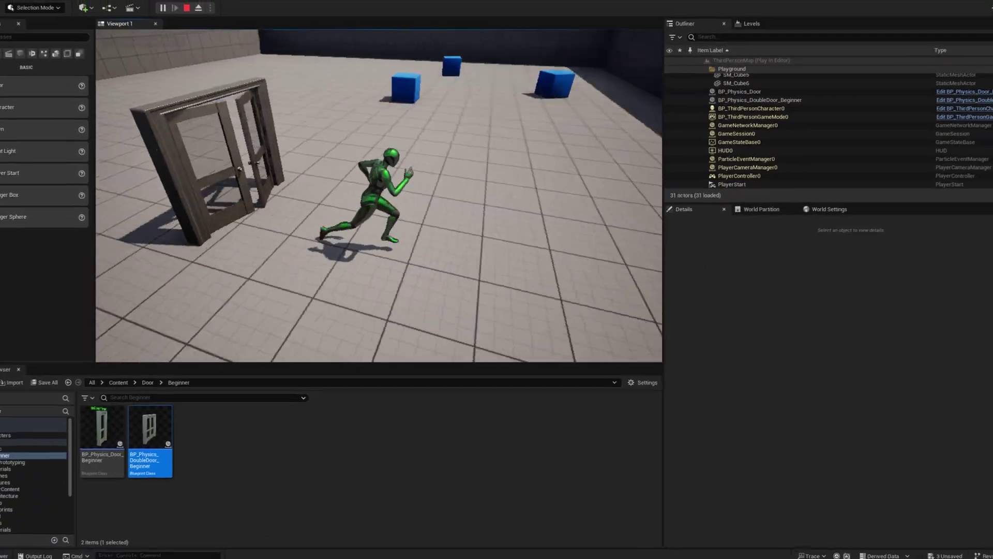
pyautogui.press('Escape')
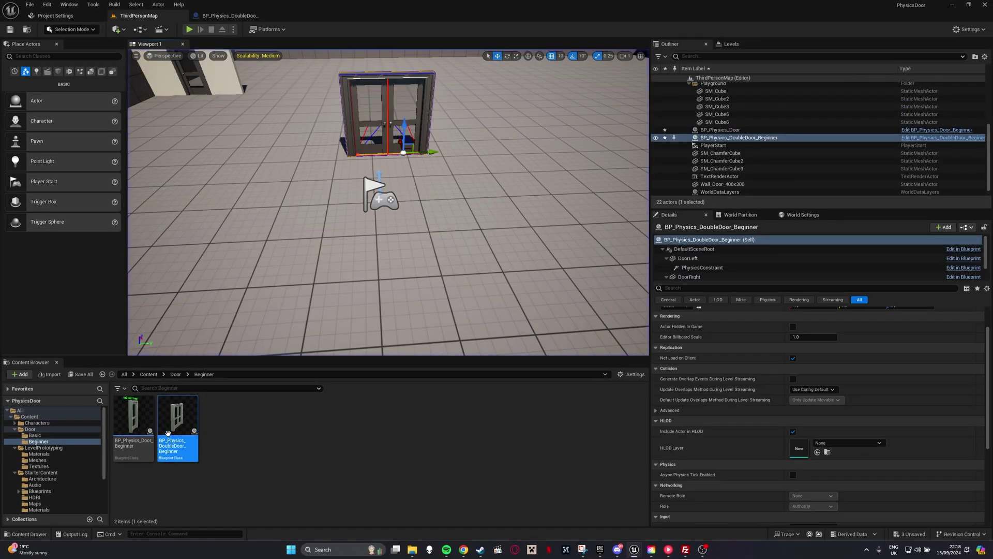
# Recompile the double door Blueprint, lower DoorLeft's angular damping to 1.0, and return to ThirdPersonMap.
pyautogui.doubleClick(183, 418)
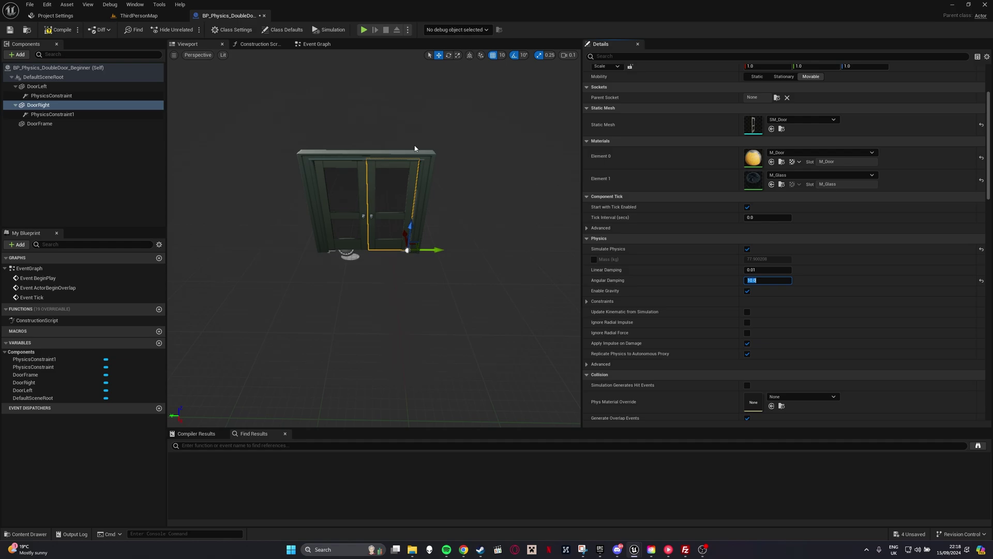
pyautogui.click(54, 31)
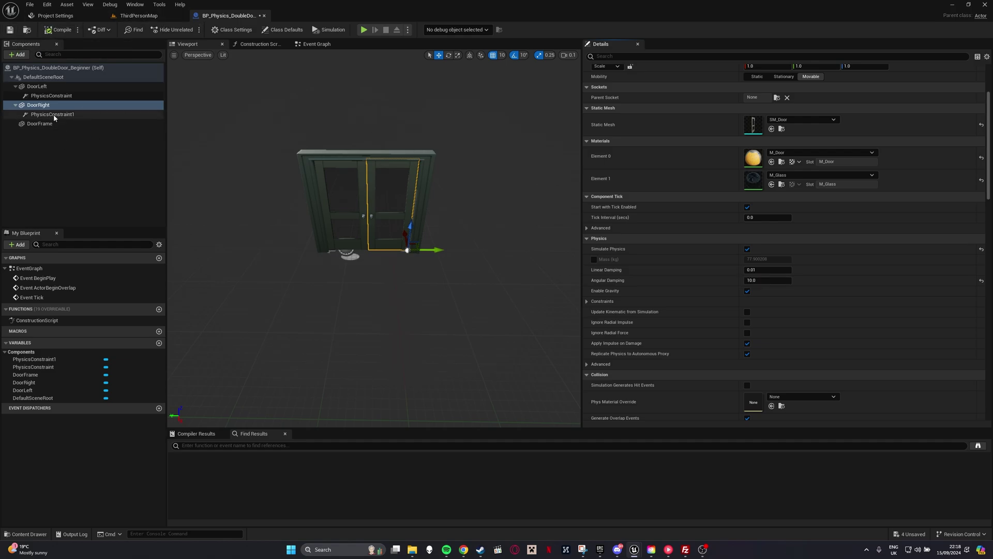
pyautogui.click(47, 87)
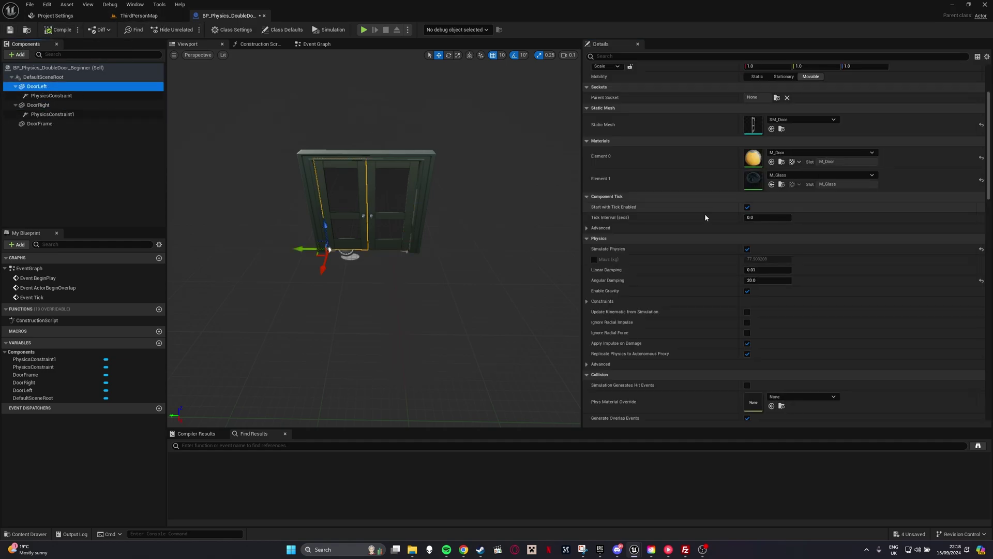
pyautogui.click(757, 280)
pyautogui.write('1')
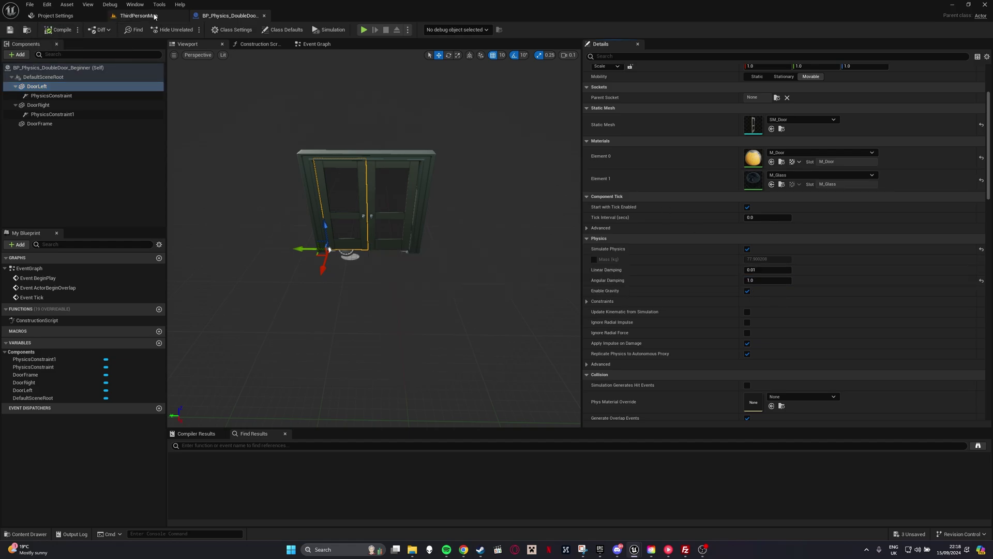
pyautogui.click(138, 15)
pyautogui.click(190, 30)
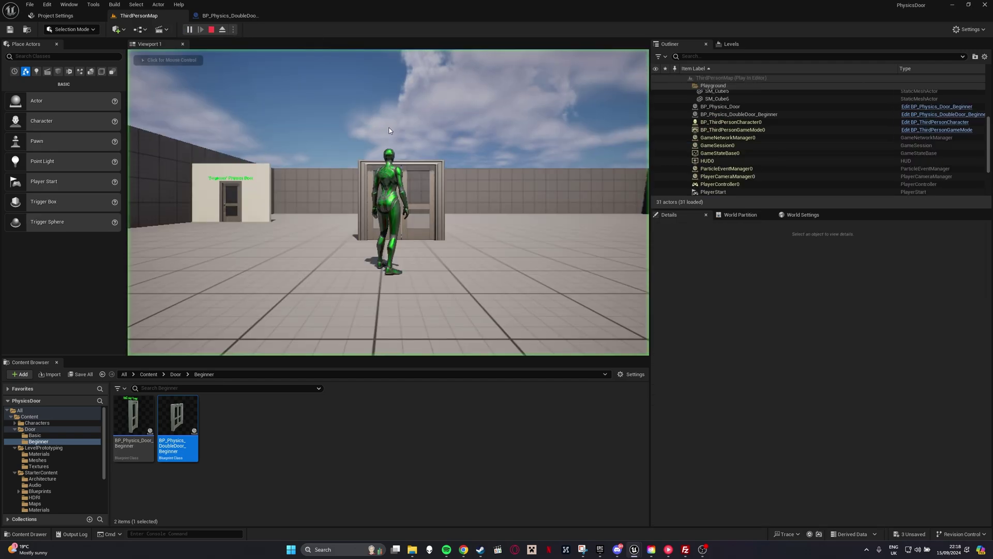
pyautogui.press('w')
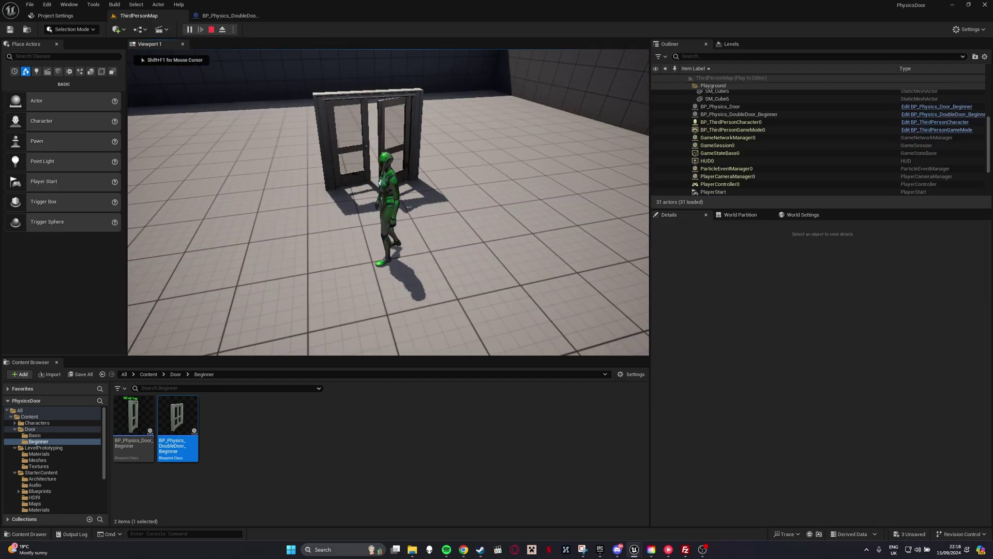
pyautogui.press('w')
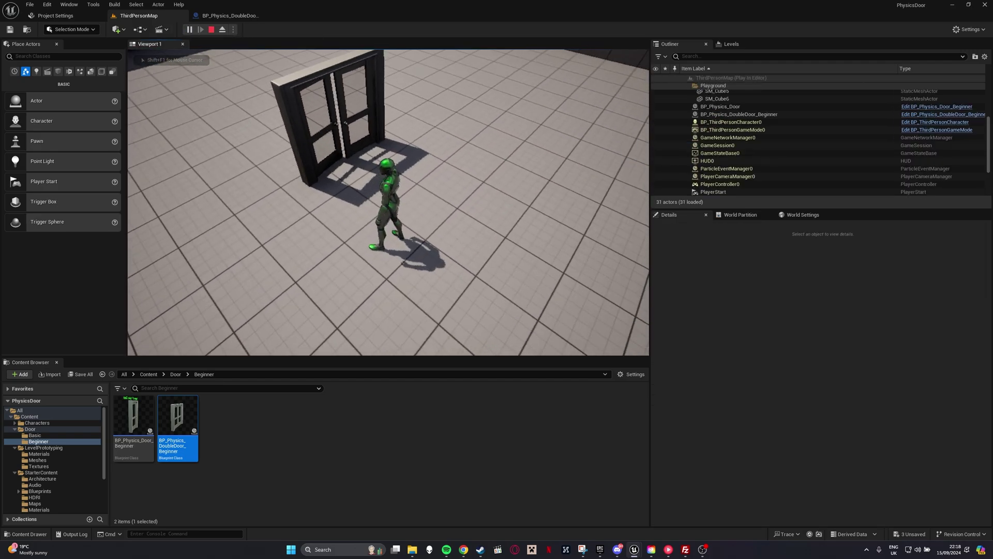
pyautogui.press('w')
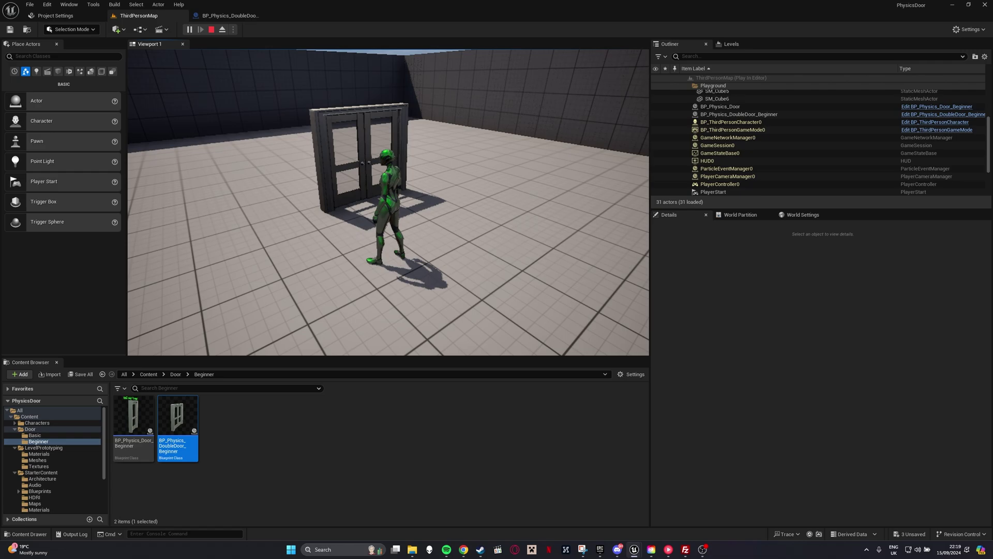
pyautogui.press('Escape')
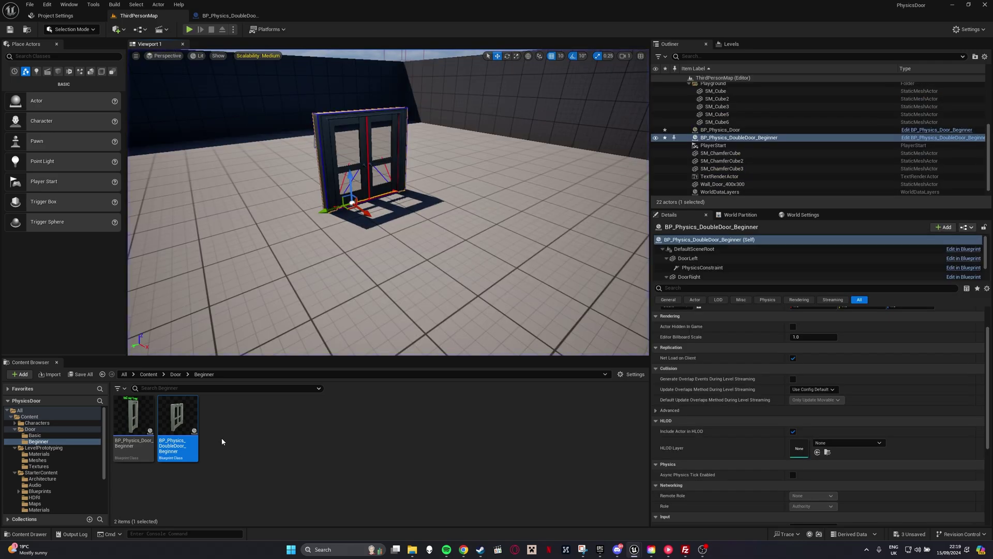
# Set DoorLeft's angular damping to 15, compile the double door Blueprint, and return to ThirdPersonMap.
pyautogui.doubleClick(186, 411)
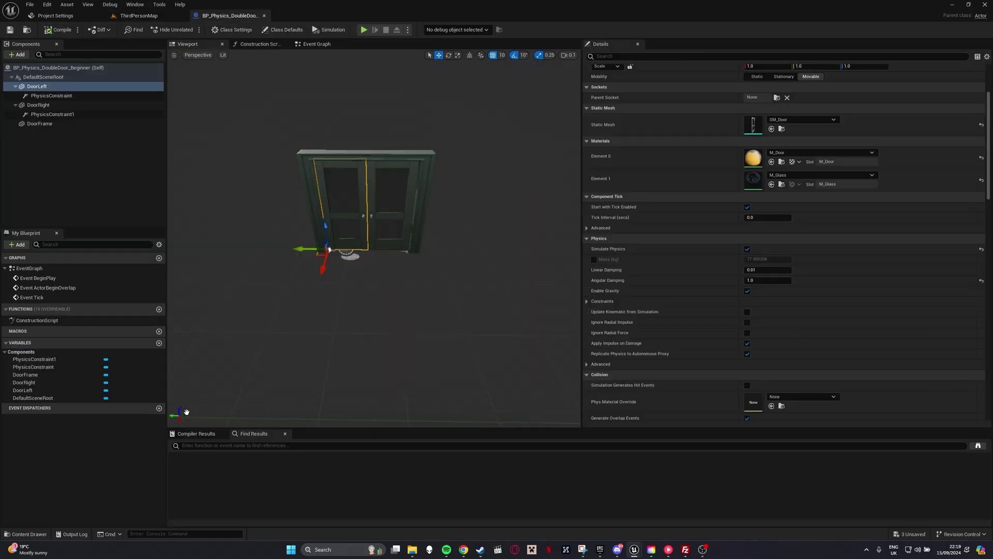
pyautogui.click(37, 105)
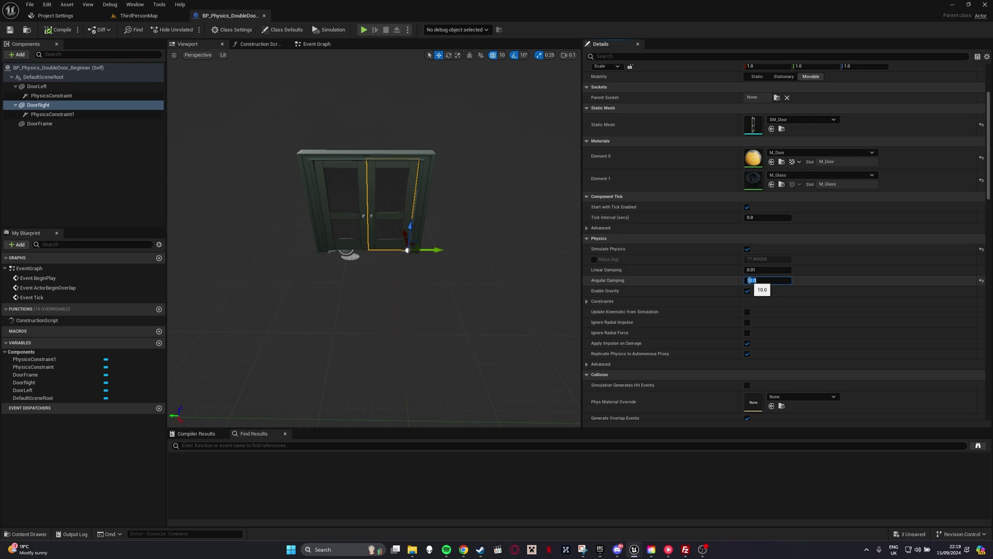
pyautogui.click(54, 87)
pyautogui.write('15')
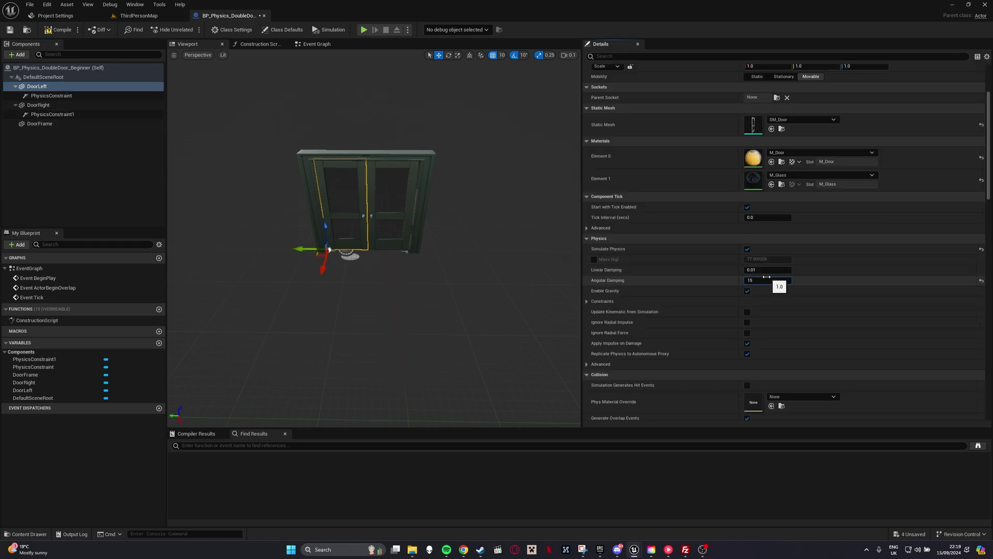
pyautogui.press('Return')
pyautogui.click(53, 30)
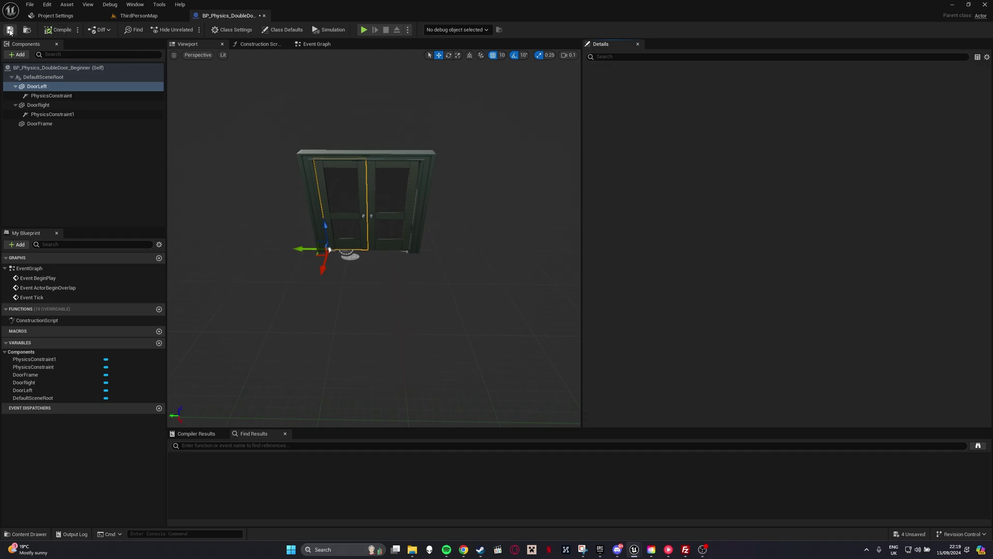
pyautogui.click(138, 16)
# Play the level, walk the character through the damping-15 double door, then stop the session.
pyautogui.click(190, 30)
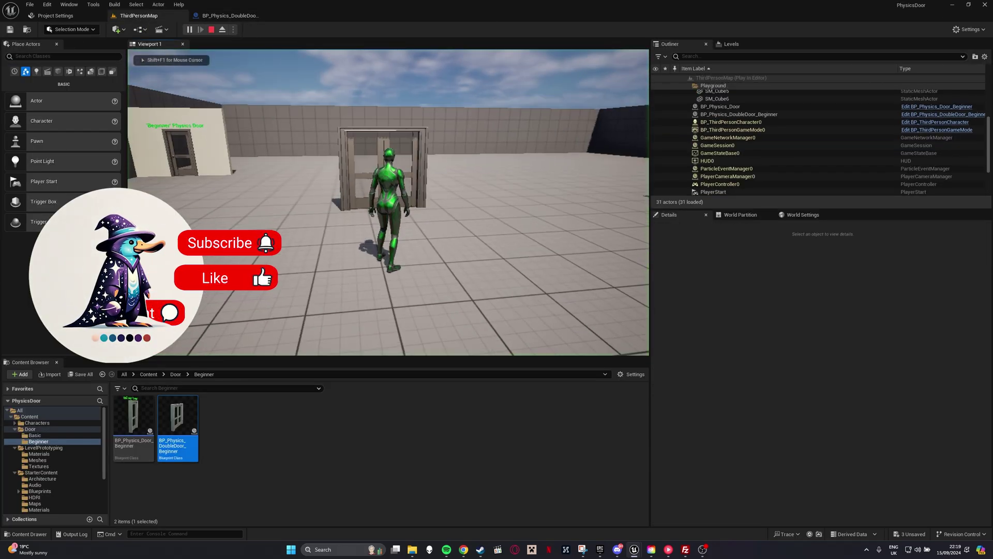
pyautogui.moveTo(389, 202); pyautogui.dragTo(481, 140)
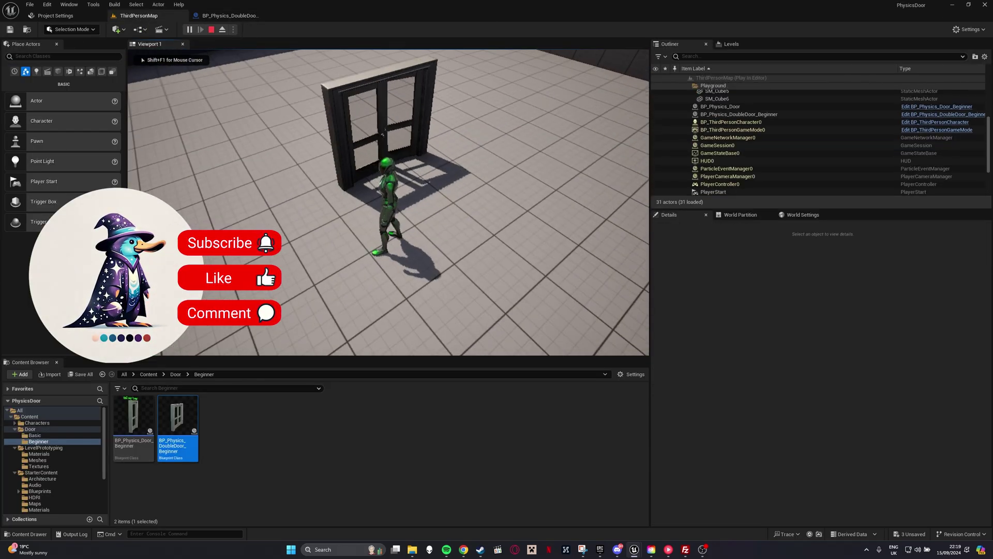
pyautogui.press('w')
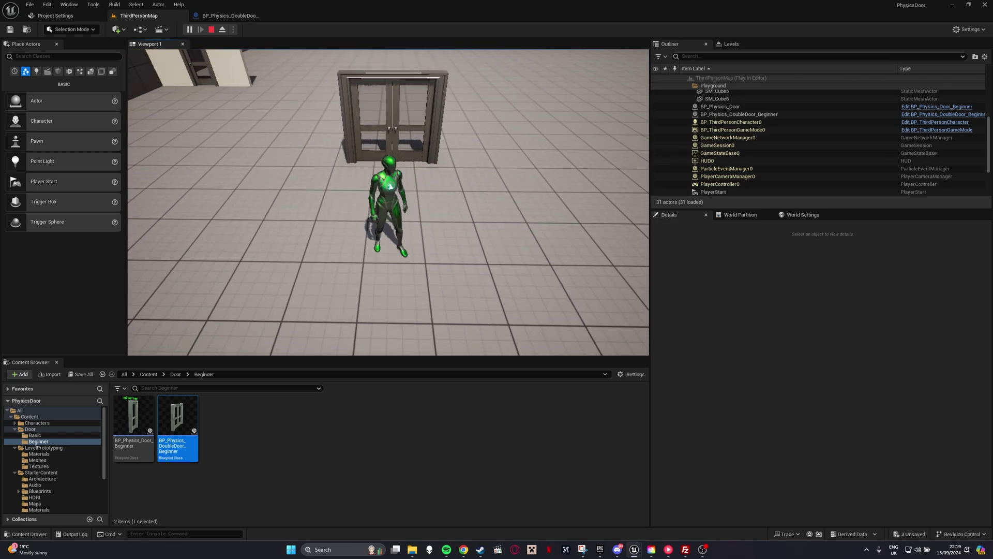
pyautogui.press('w')
pyautogui.press('w')
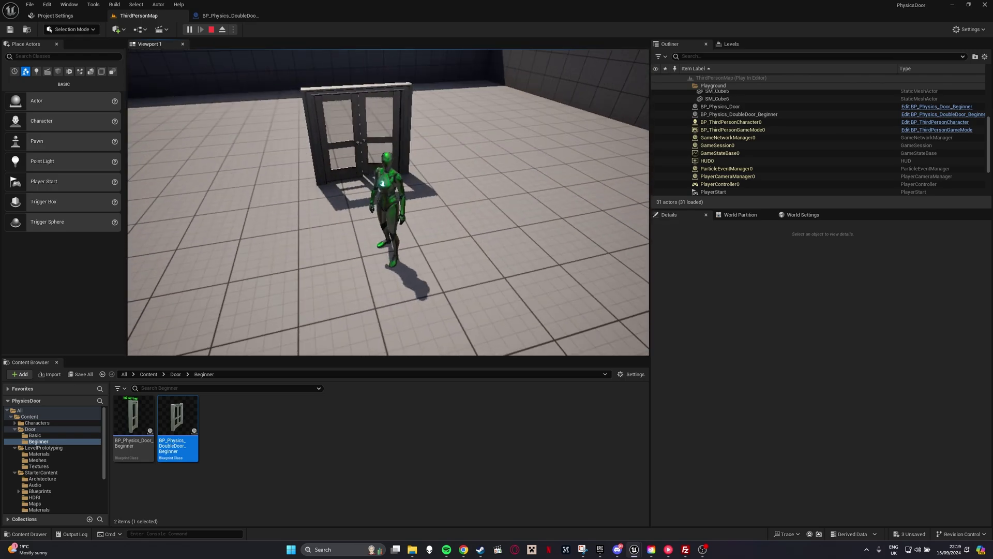
pyautogui.press('Escape')
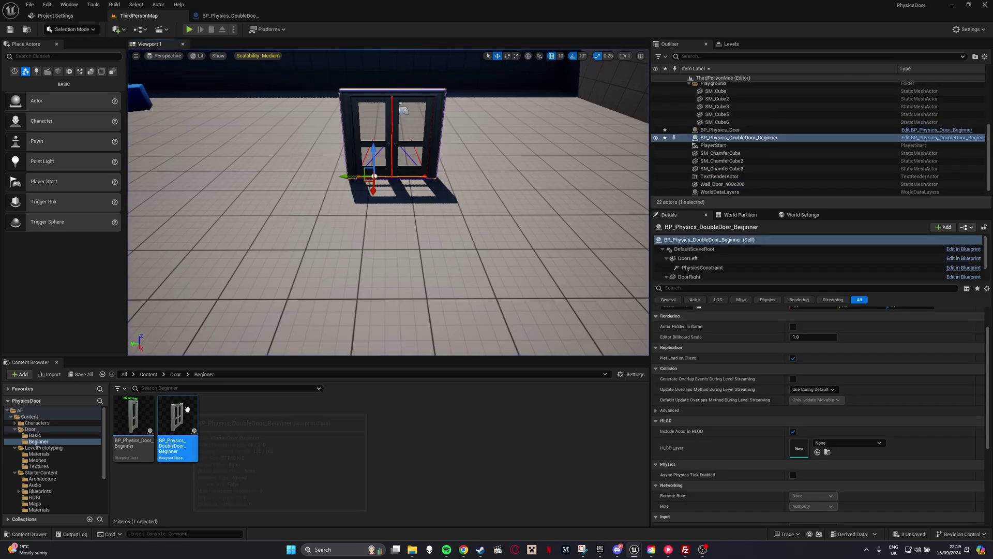